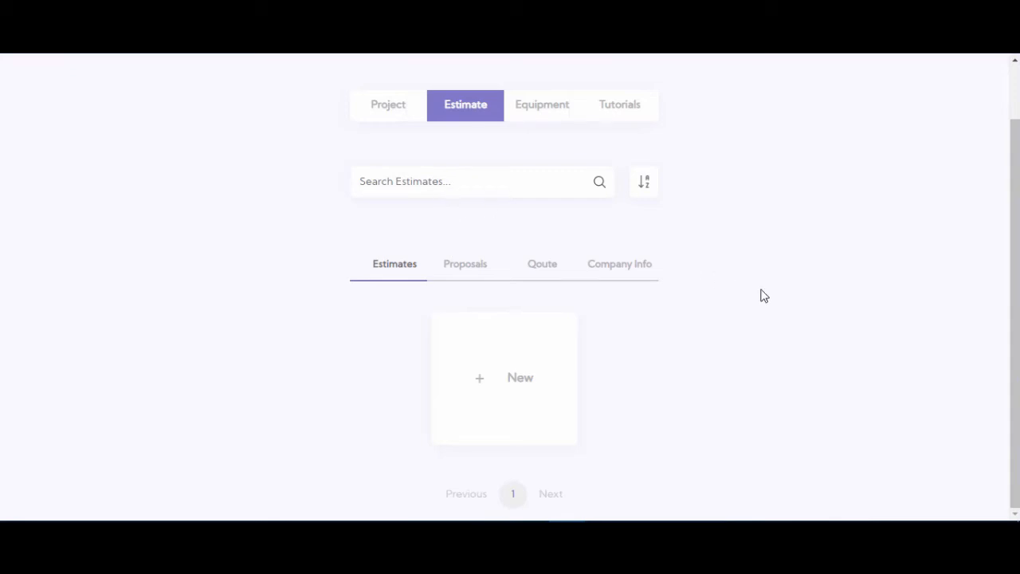
- Create an estimate with the project's street address as its name, code MM-21920-5 and a 23% markup
click(490, 387)
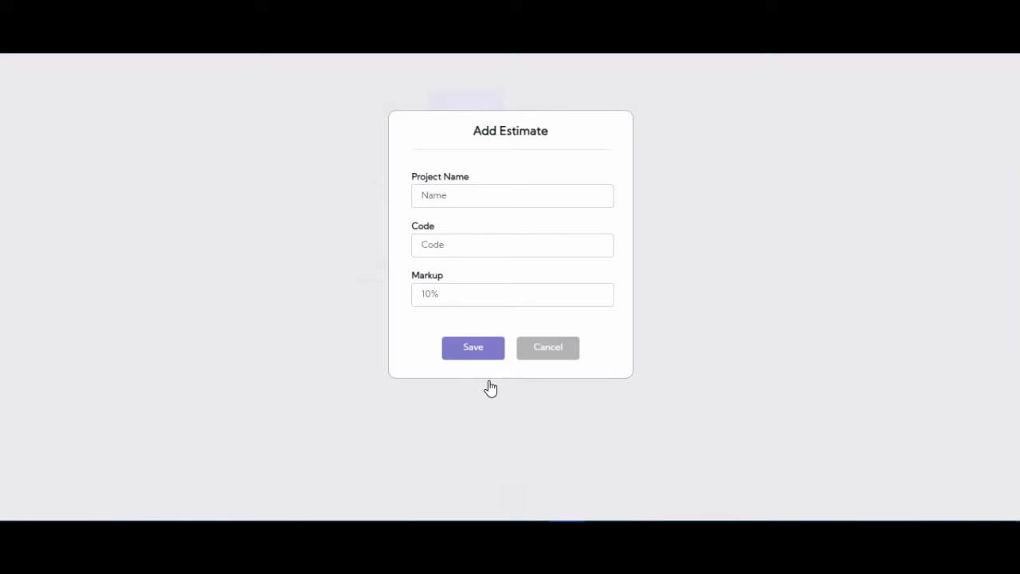
click(437, 191)
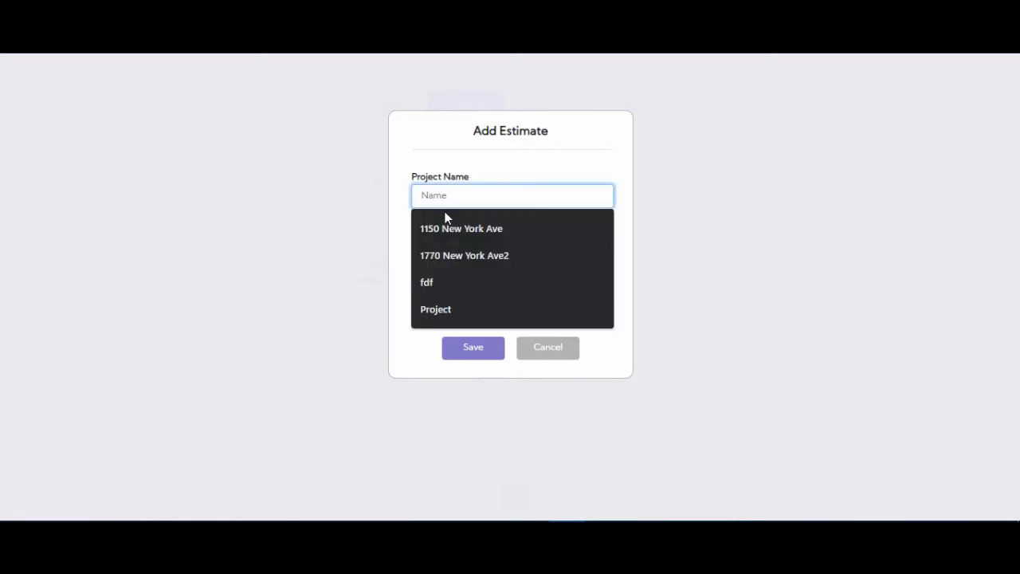
click(450, 233)
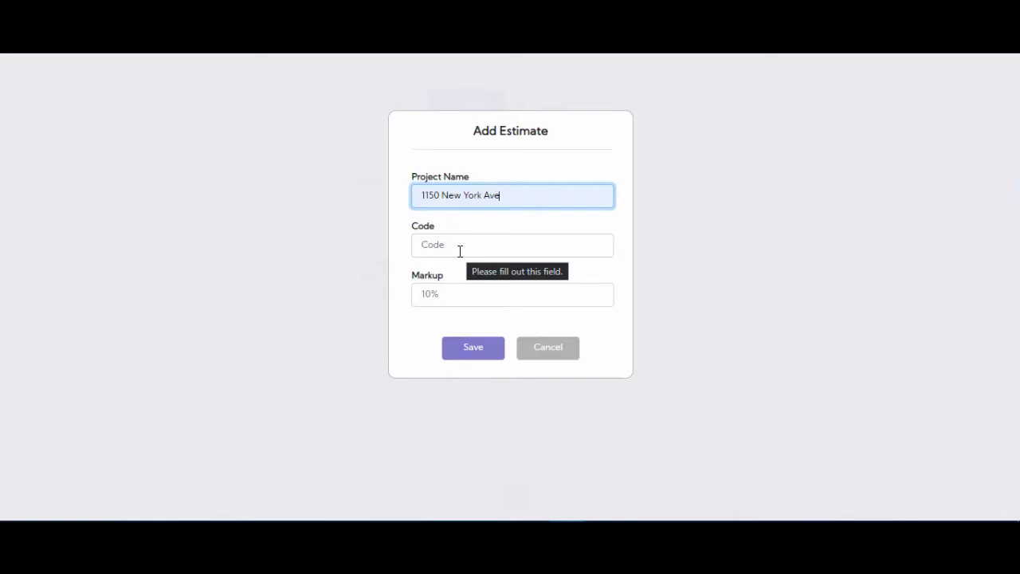
click(459, 252)
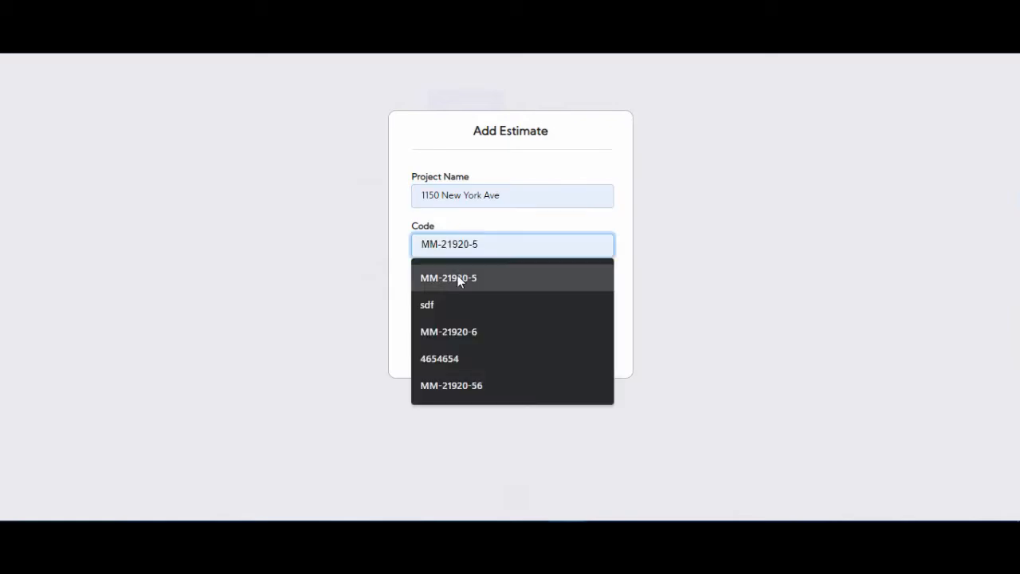
click(460, 278)
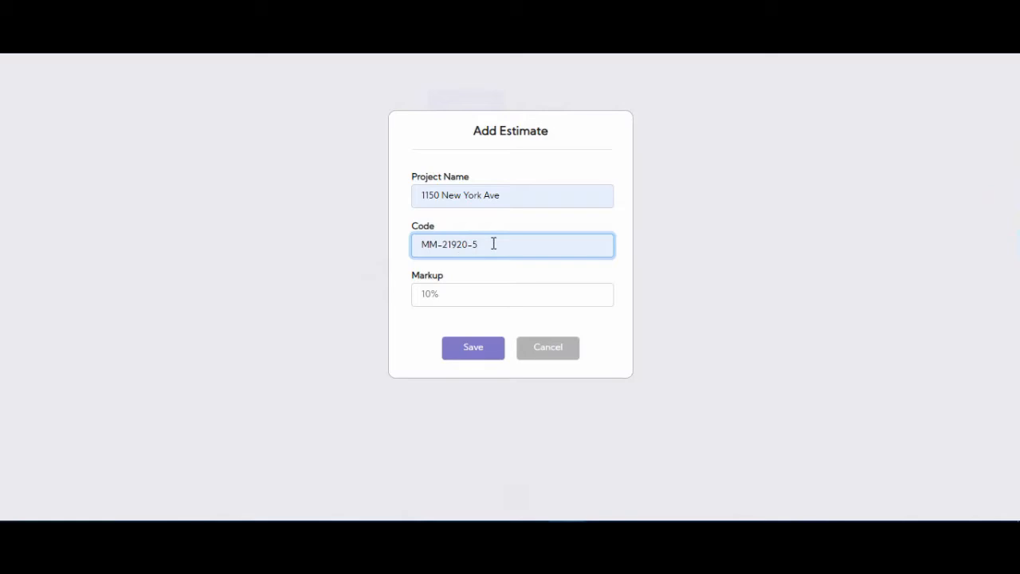
click(495, 294)
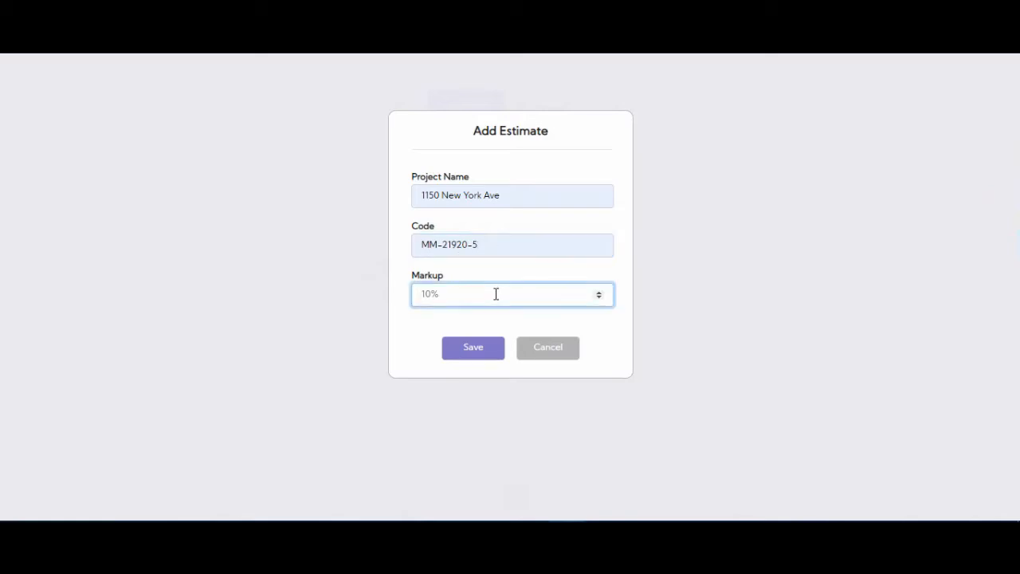
text(23)
click(496, 353)
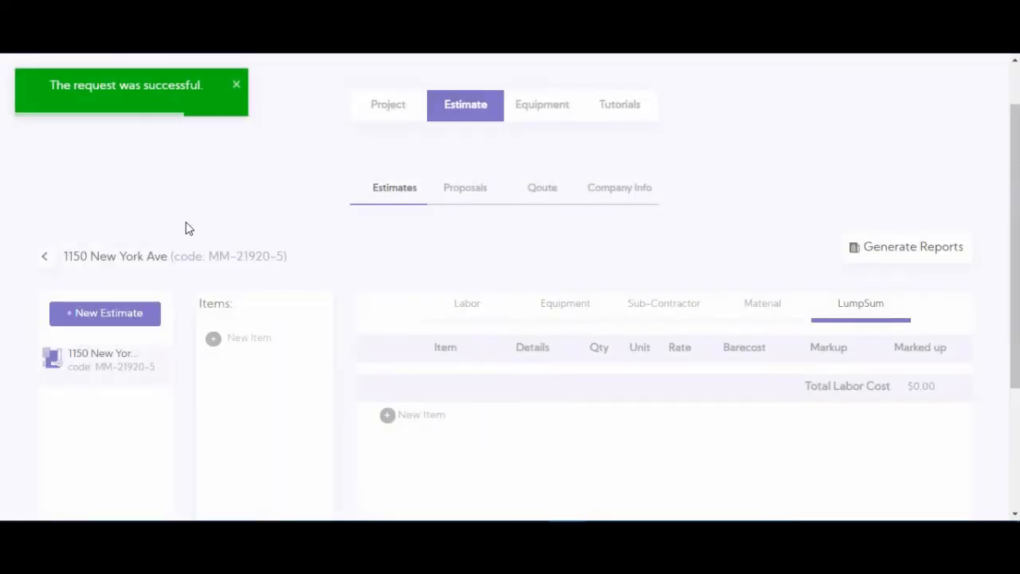
- Add an item named Construction Permit to the estimate and select it
scroll(198, 228, down, 1)
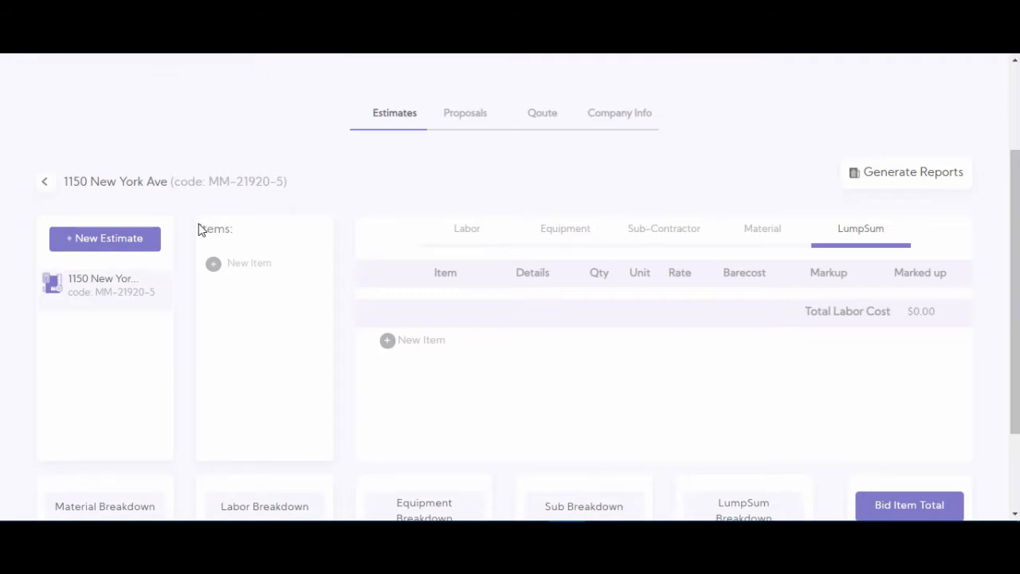
scroll(195, 219, down, 1)
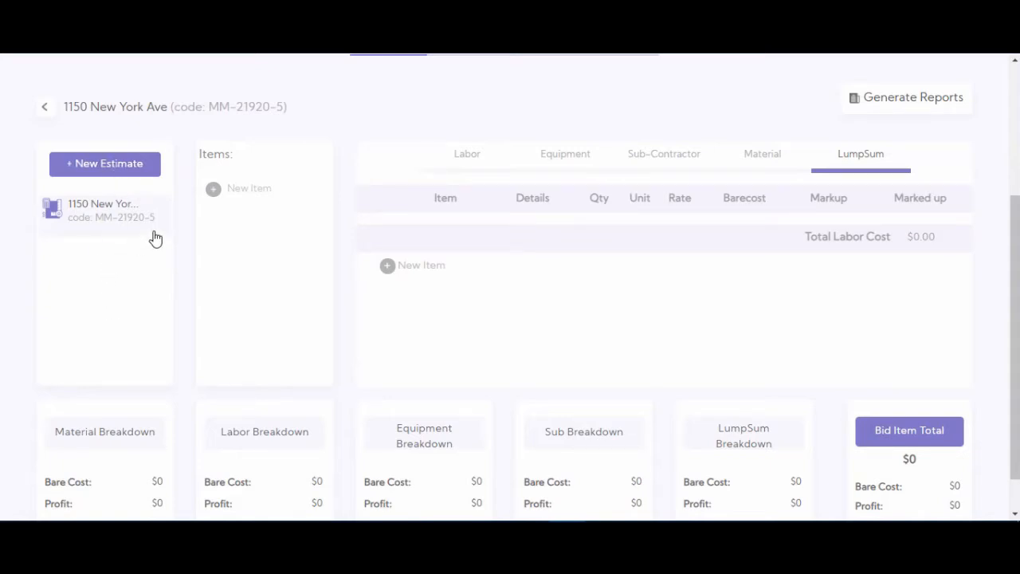
click(240, 201)
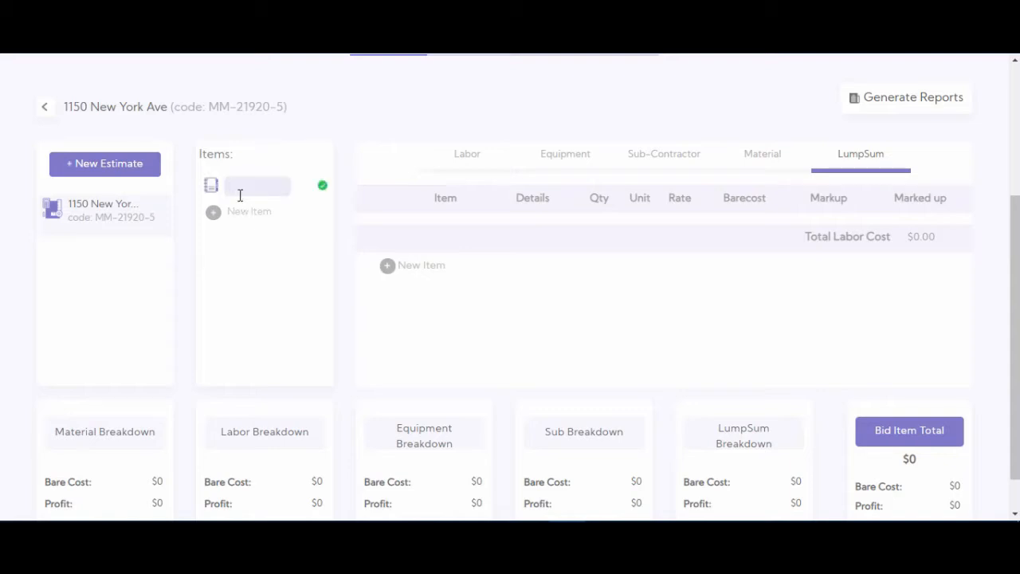
text(Construction)
text( Permit)
click(324, 187)
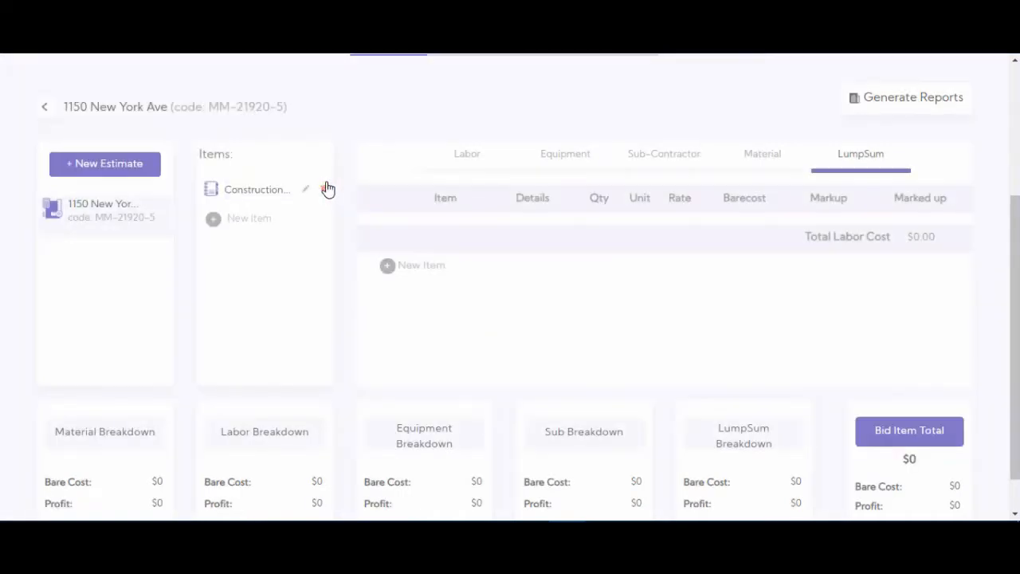
click(243, 192)
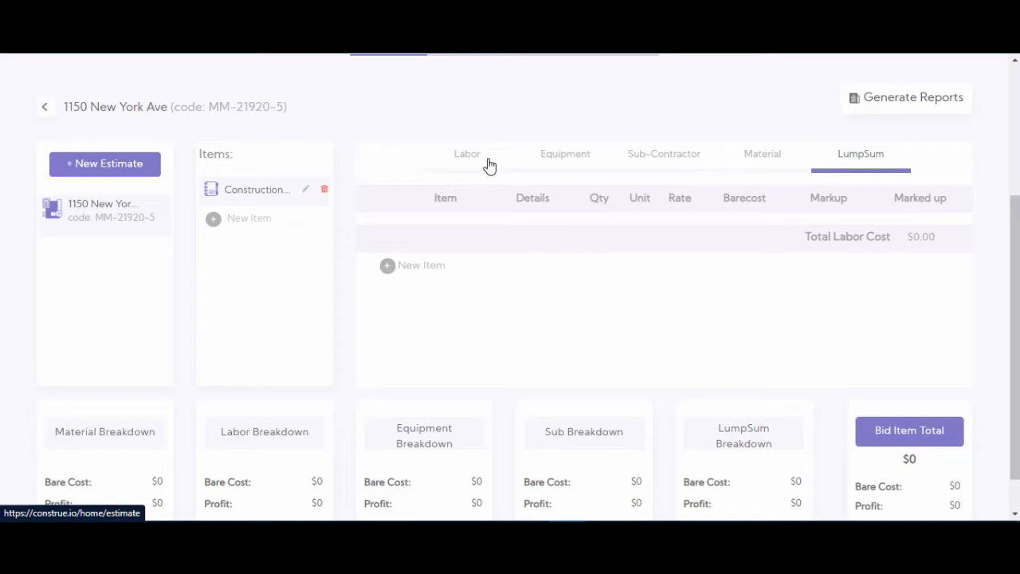
- Start a labor line for Land survey with labor class surveyor and quantity 65
click(459, 165)
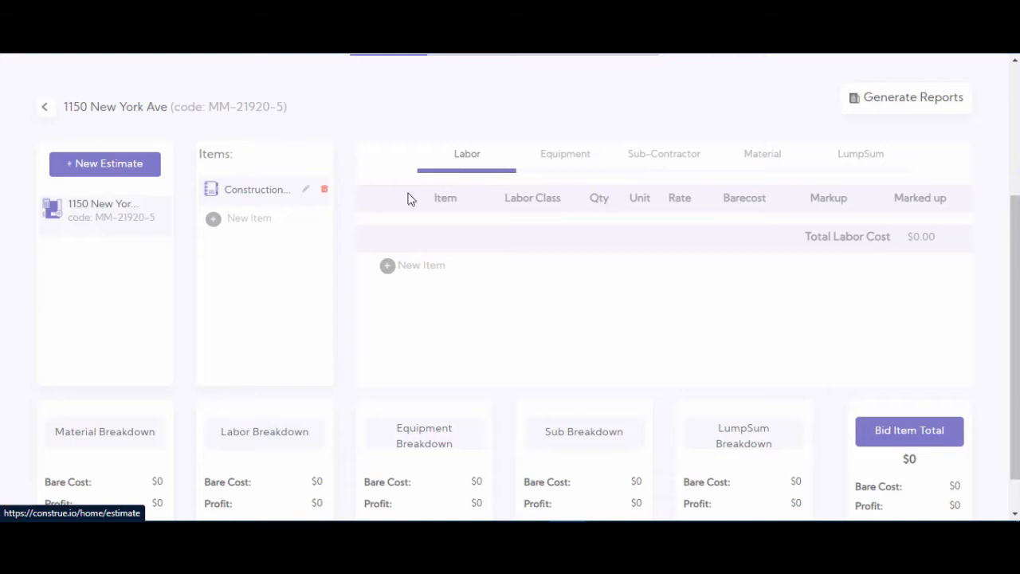
click(388, 266)
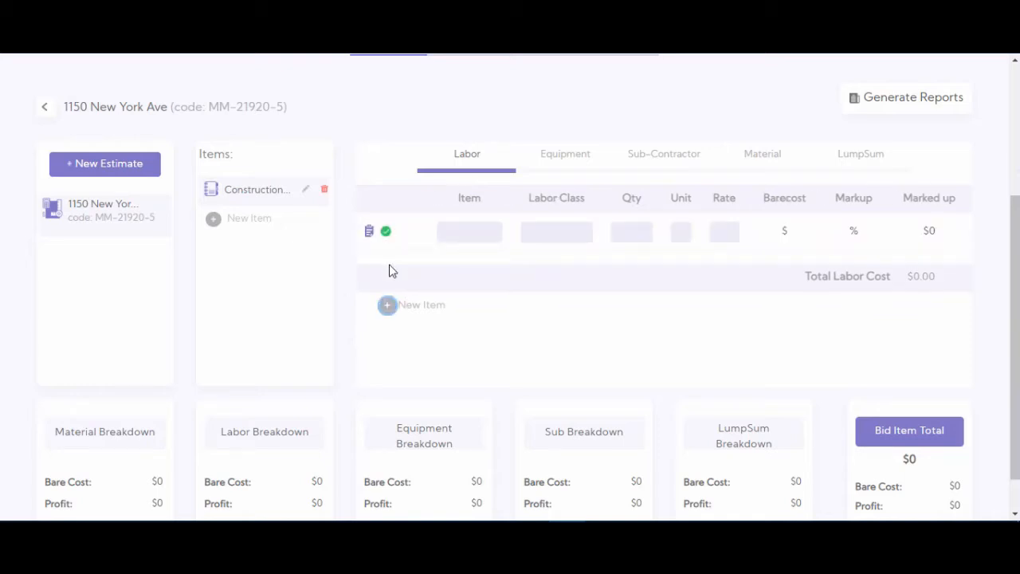
click(469, 229)
text(Land s)
text(urvey)
text(surveyor)
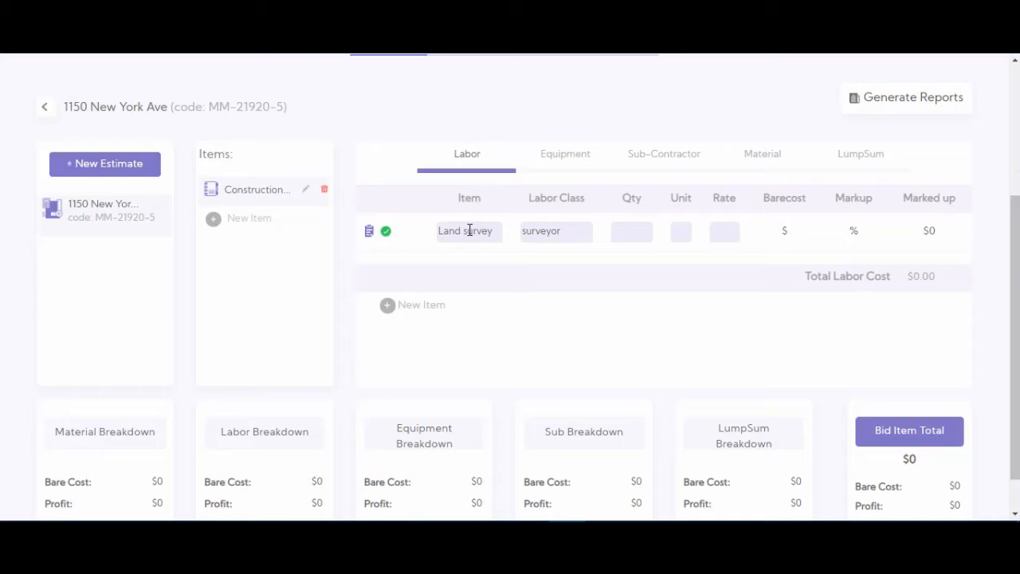
text(65)
- Set the Land survey line's unit to hrs and its rate to 75, and save the line
click(678, 229)
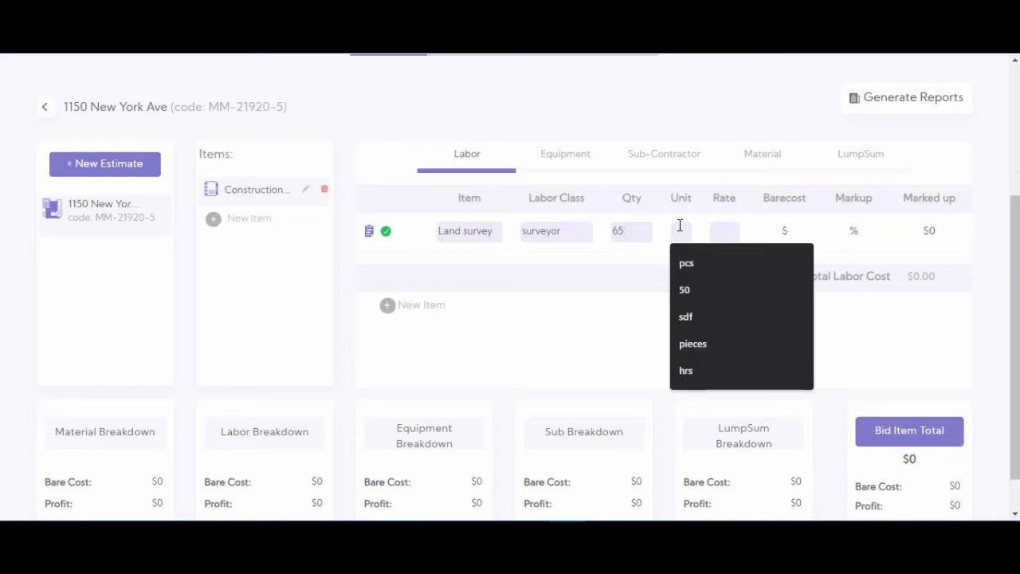
text(hr)
key(Return)
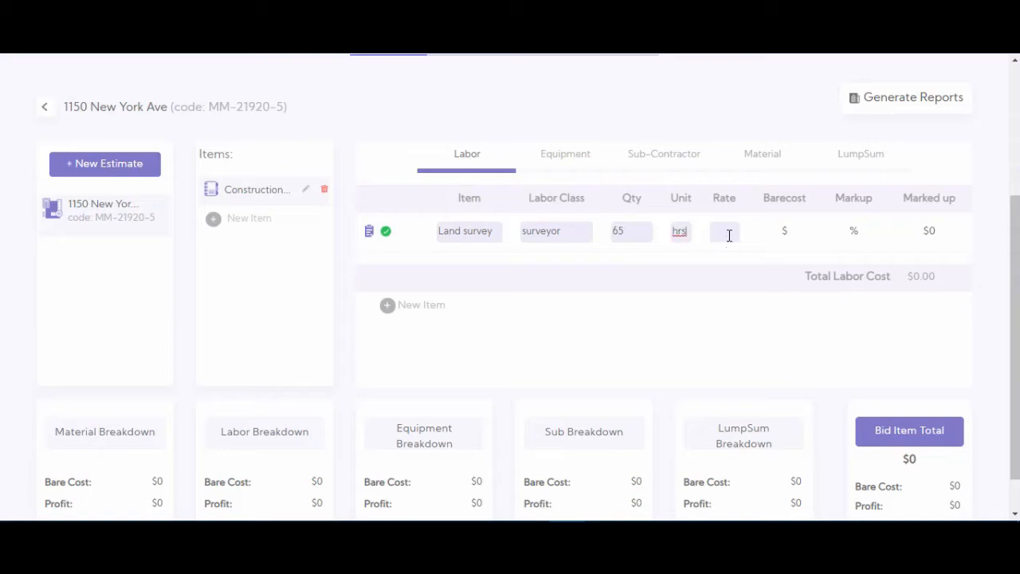
click(728, 231)
text(75)
click(385, 234)
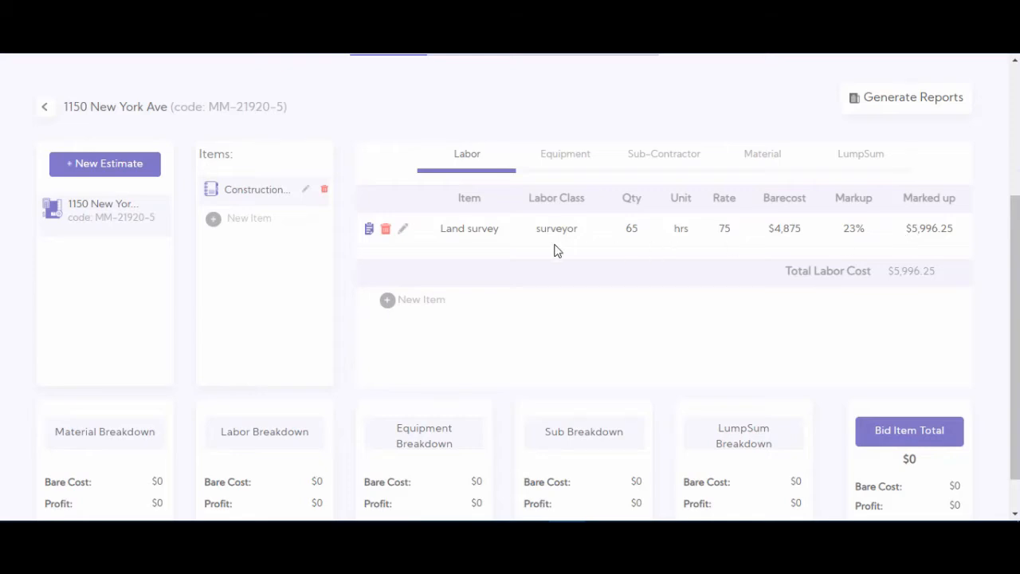
- Start a second labor line for Architectural Plans with labor class Architect
click(387, 300)
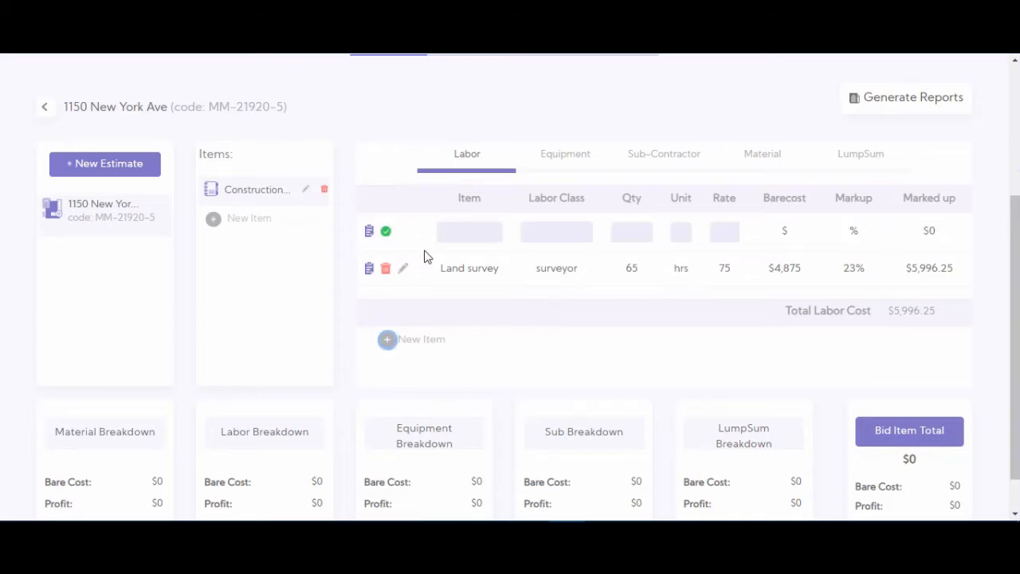
click(457, 231)
text(Architectural F)
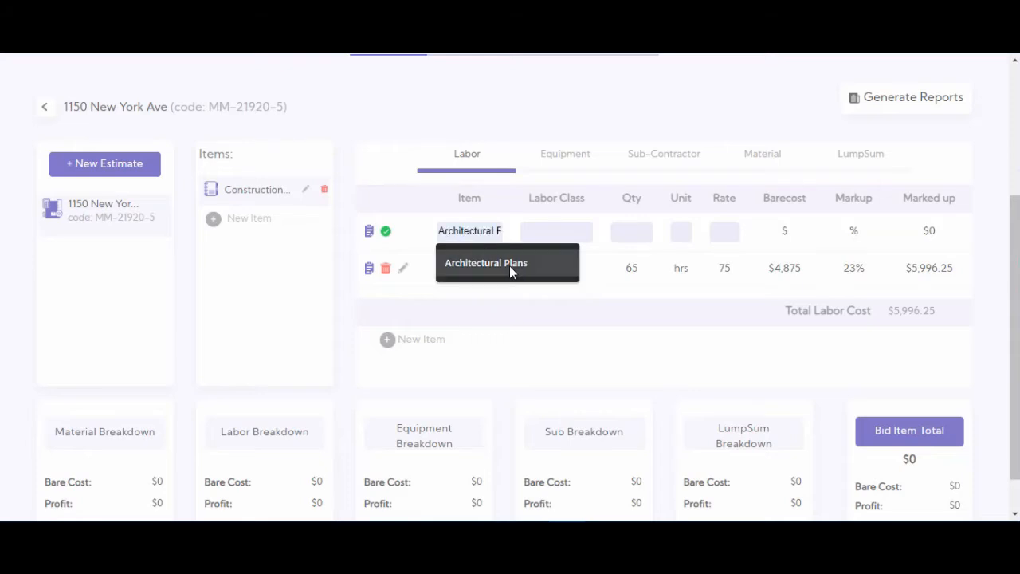
click(509, 265)
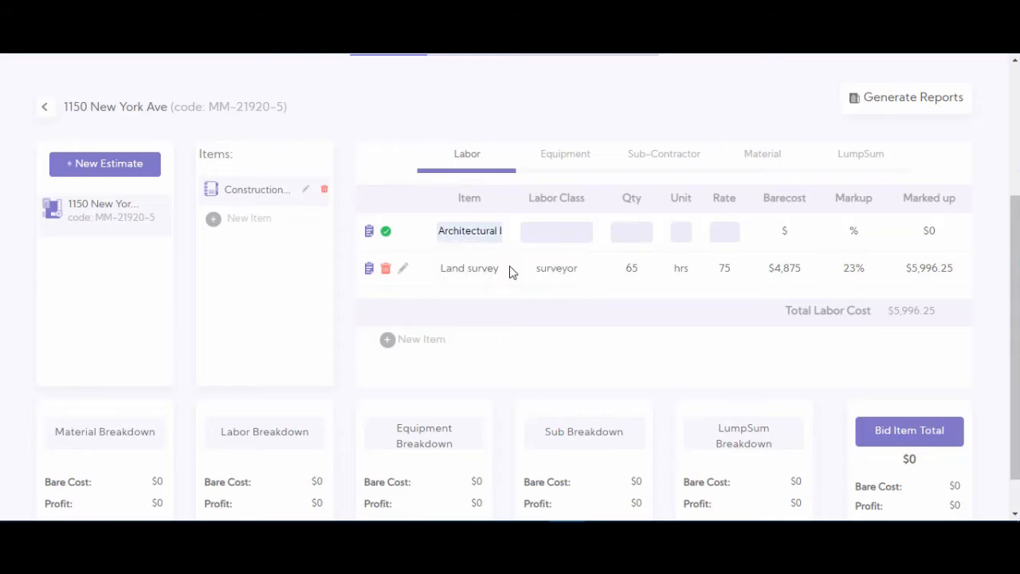
click(539, 236)
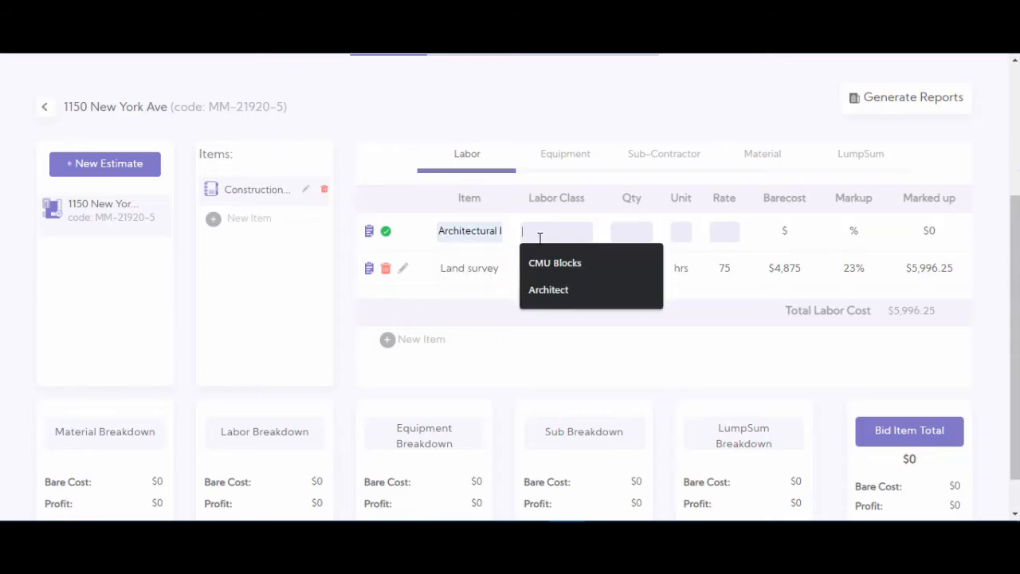
click(547, 289)
- Give the Architectural Plans line a quantity of 120, unit hrs and rate 95, and save it
click(618, 234)
click(632, 289)
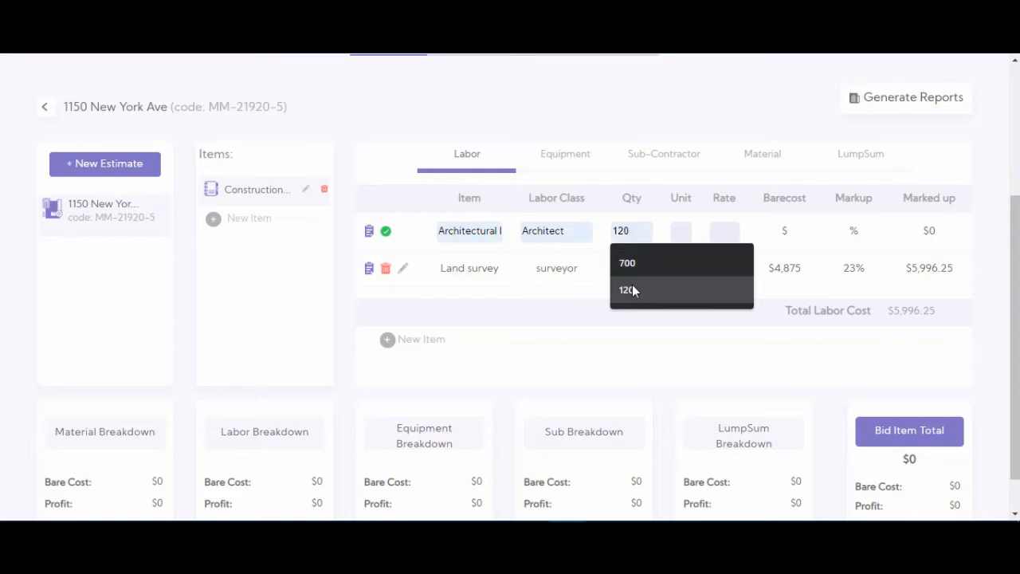
click(671, 233)
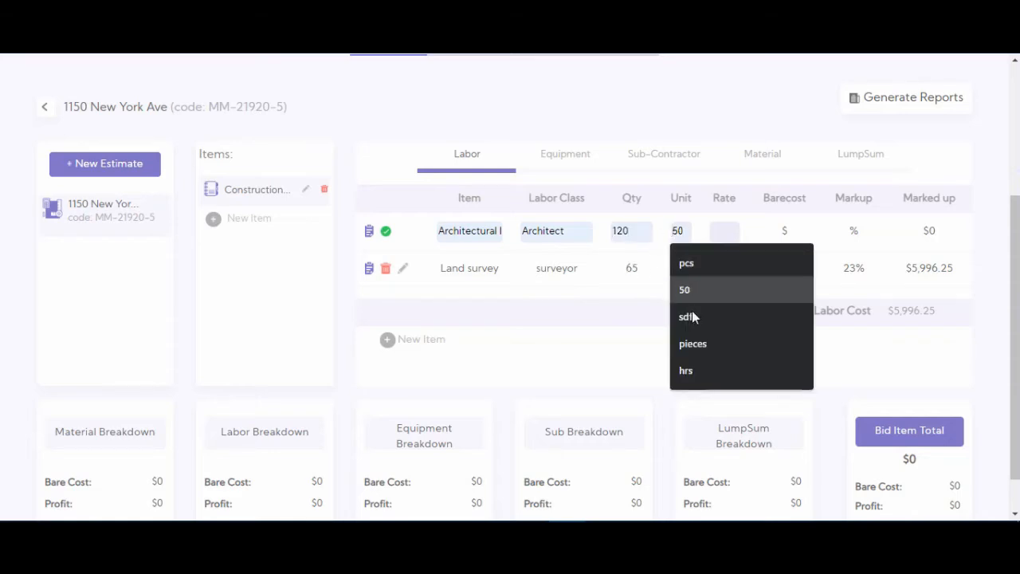
click(696, 372)
click(726, 233)
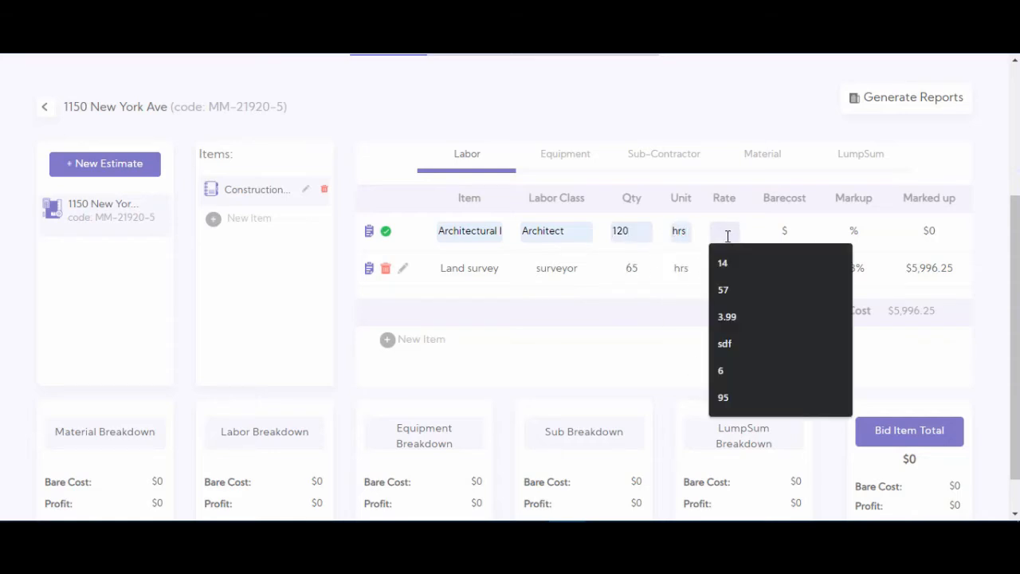
text(95)
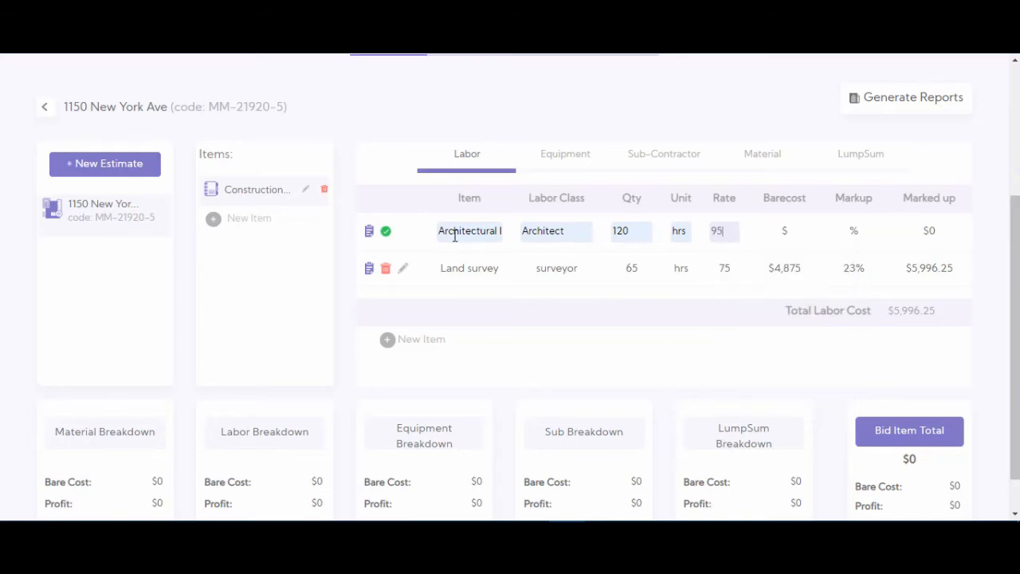
click(386, 232)
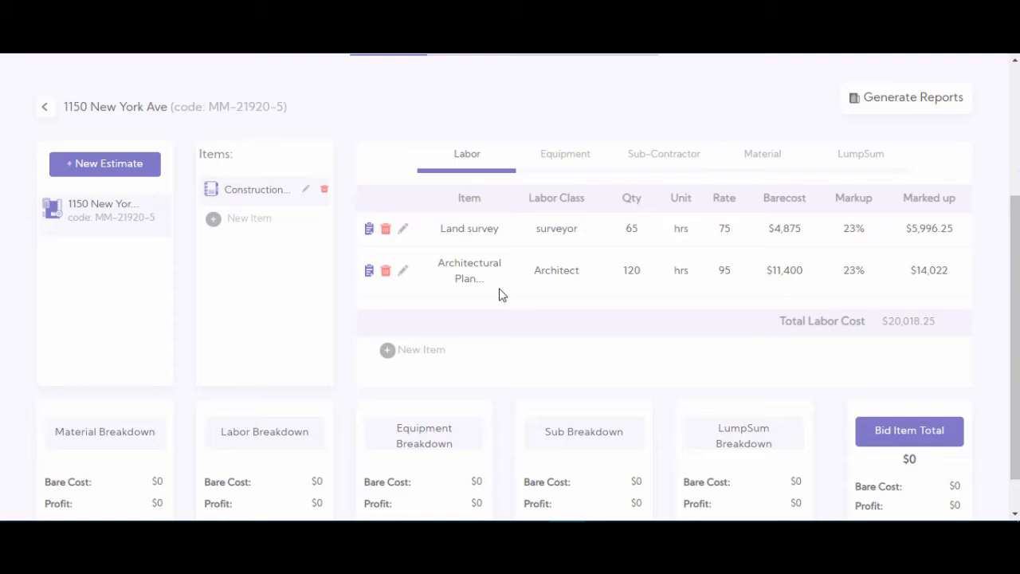
- Save the note "Enter necessary information for future use" on the Architectural Plans labor line and reopen it to check the text
click(368, 273)
click(385, 227)
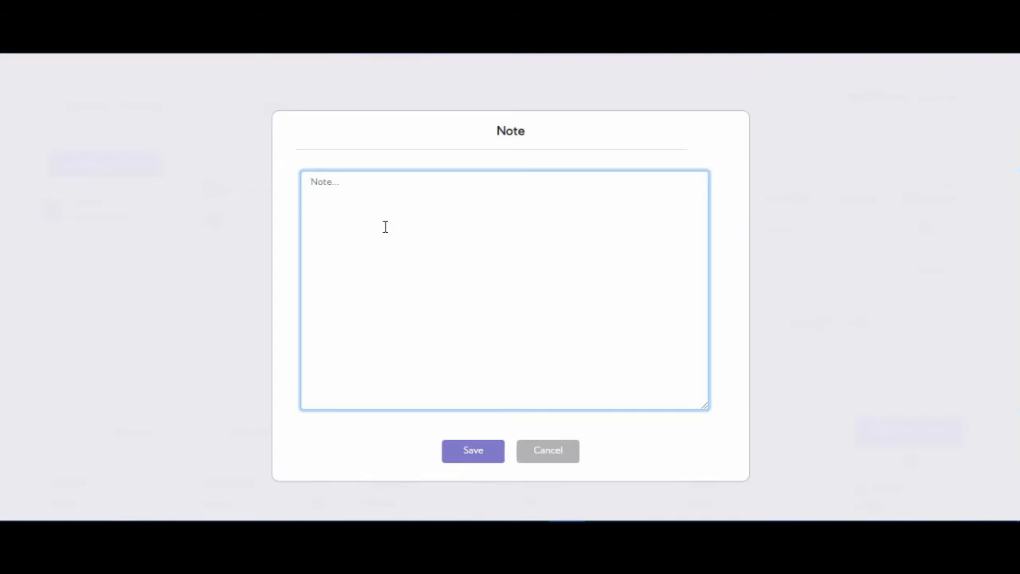
text(Enter)
text( ne)
key(BackSpace)
text(necessary information for)
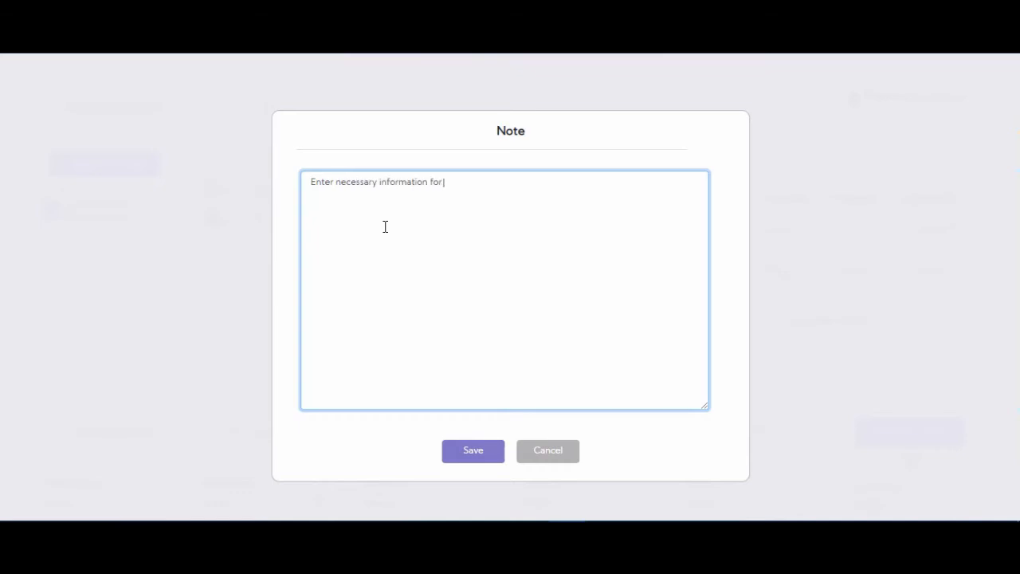
text( future use)
click(472, 459)
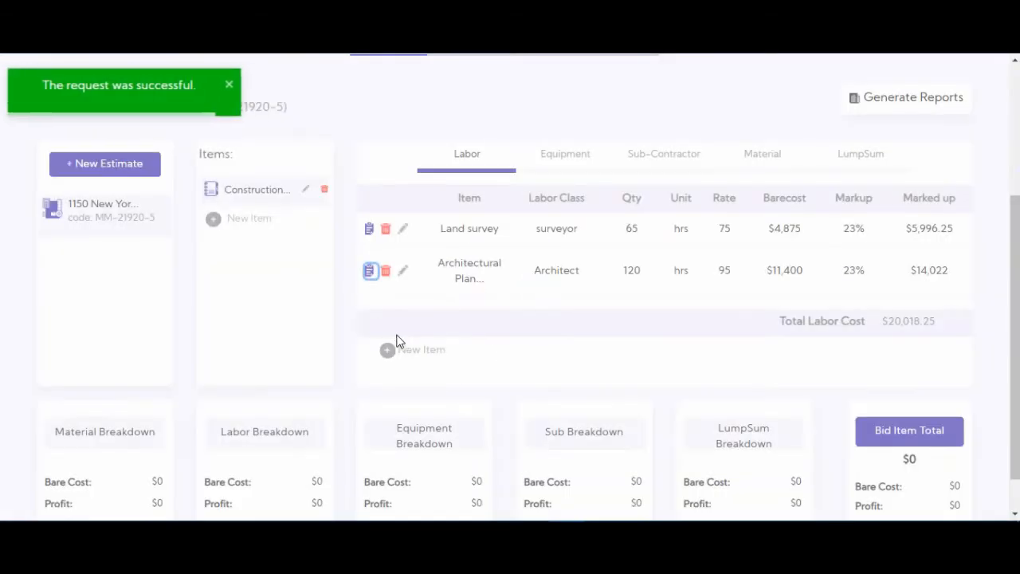
click(369, 273)
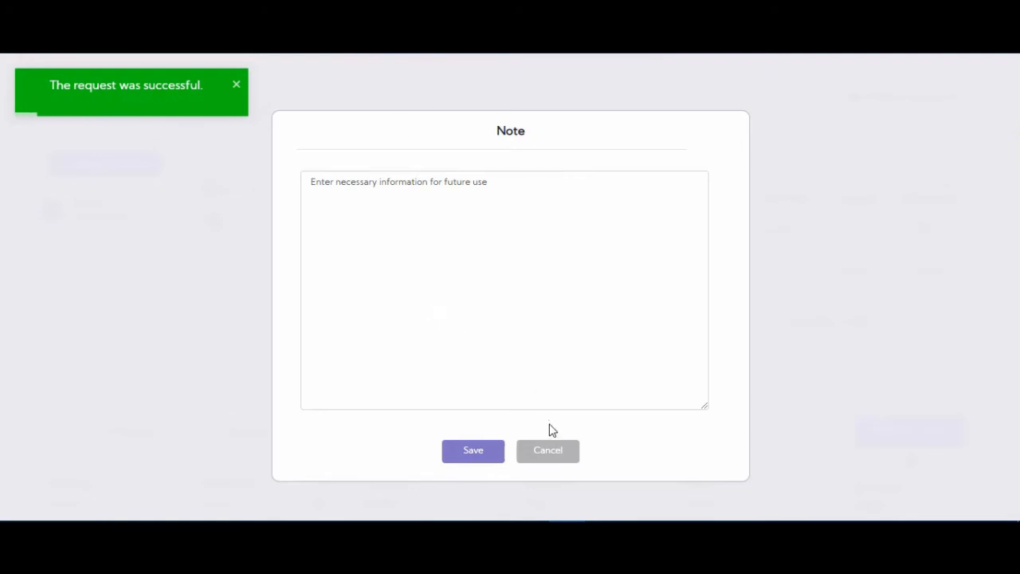
click(551, 453)
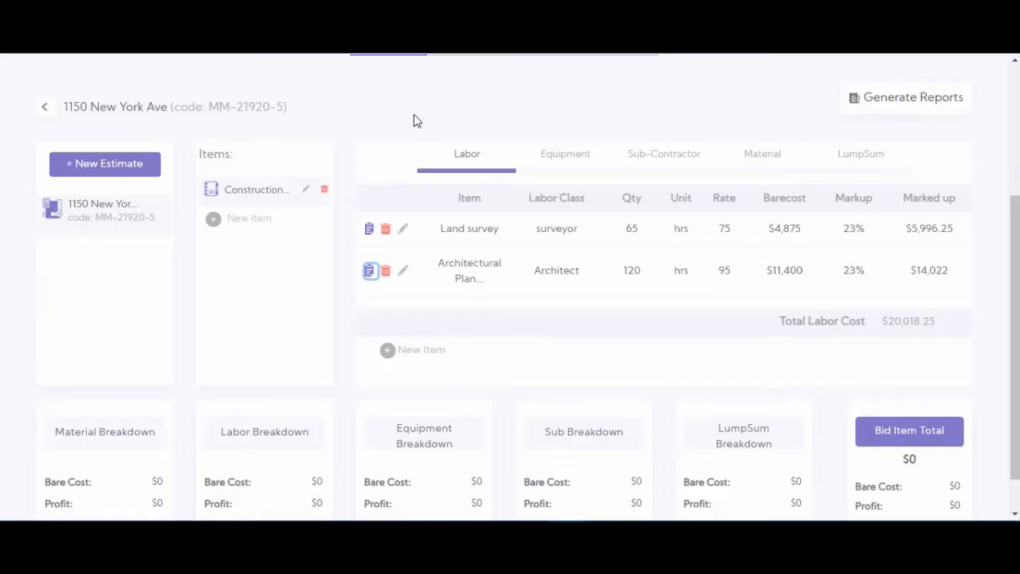
- Start a material cost line for Masonry wall with the material CMU Blocks under the Construction Permit item
click(565, 169)
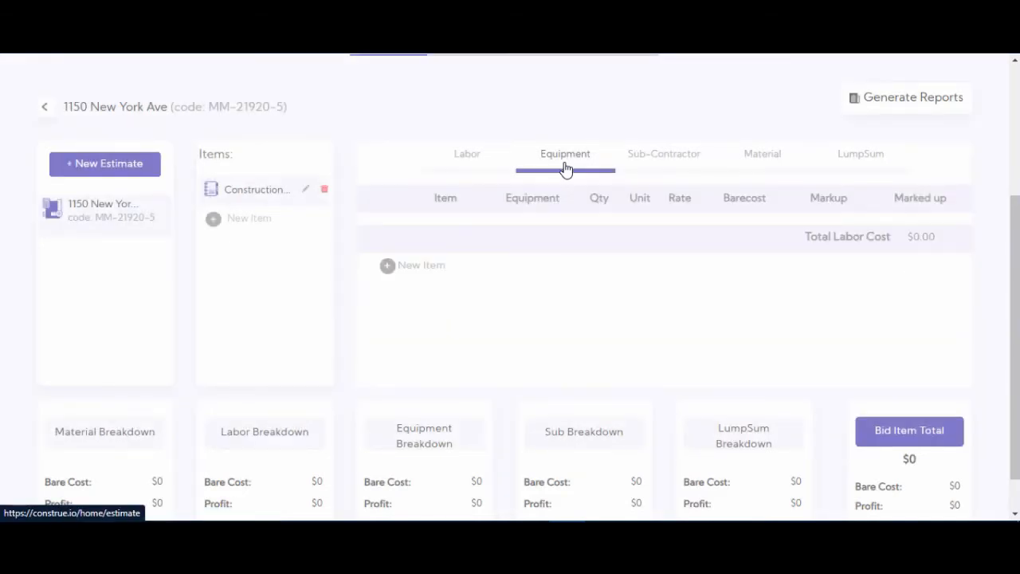
click(763, 159)
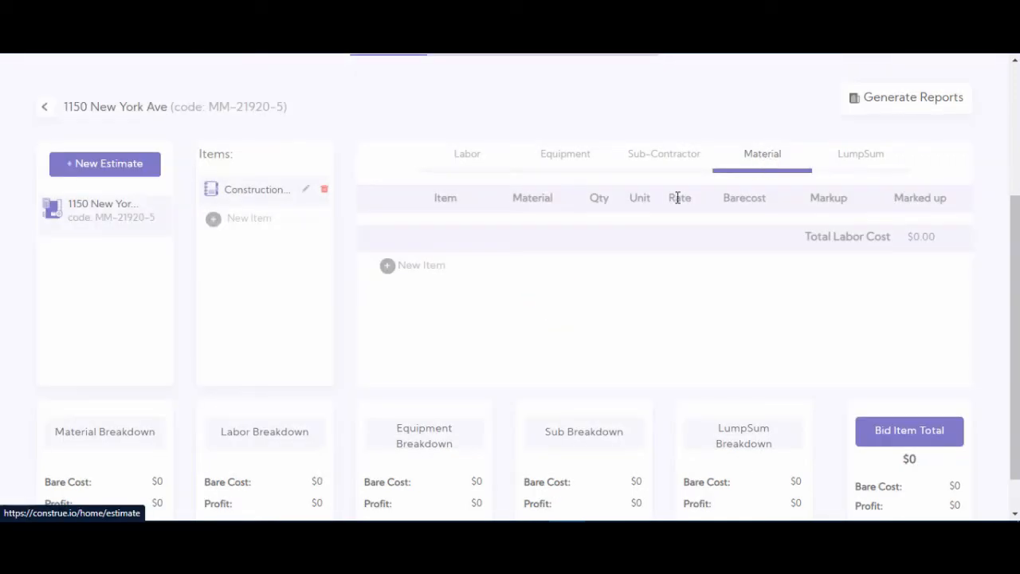
click(387, 265)
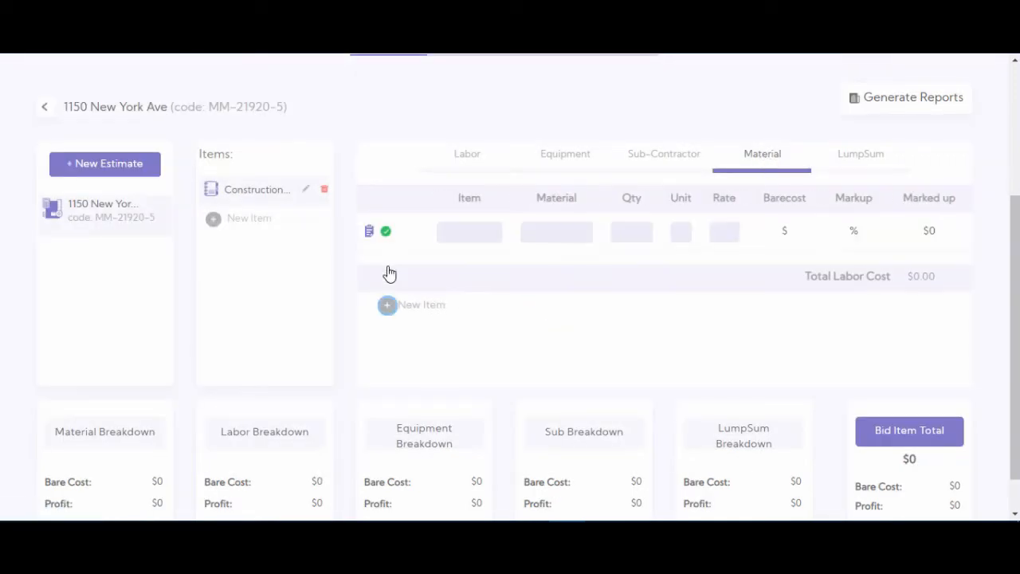
click(442, 231)
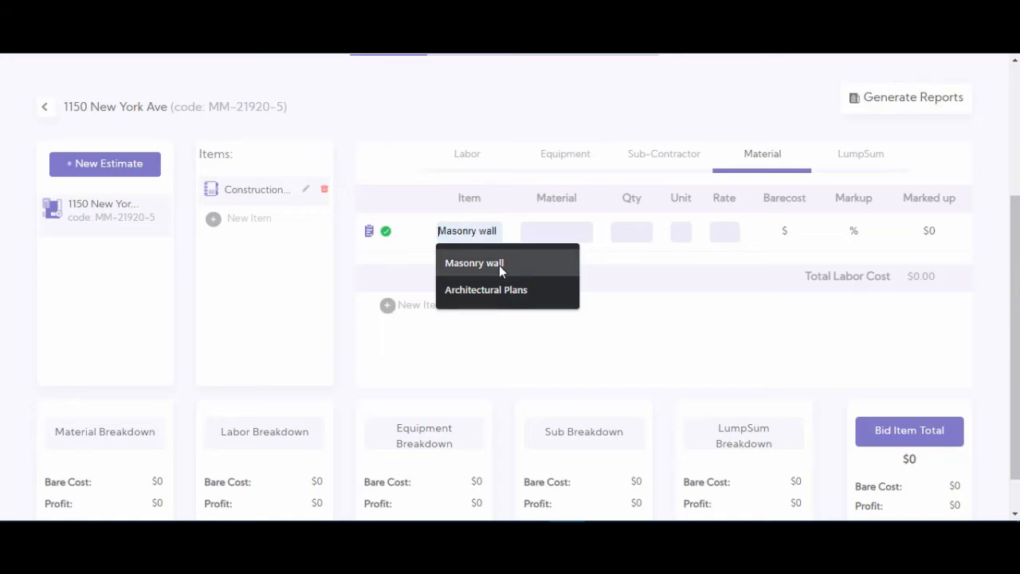
click(499, 264)
click(556, 232)
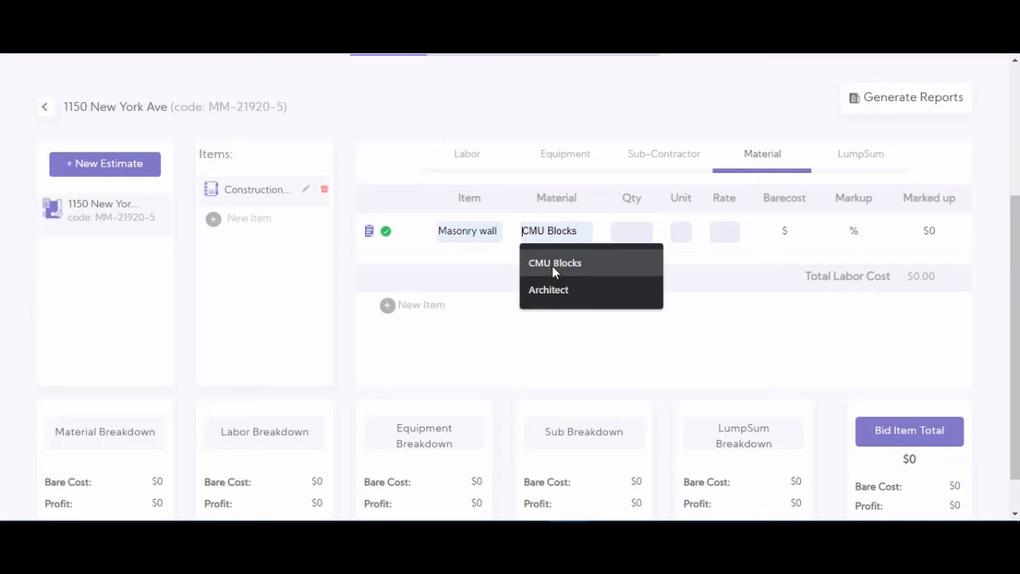
click(555, 272)
- Give the Masonry wall line a quantity of 700, unit pcs and rate 6, and save it
click(632, 231)
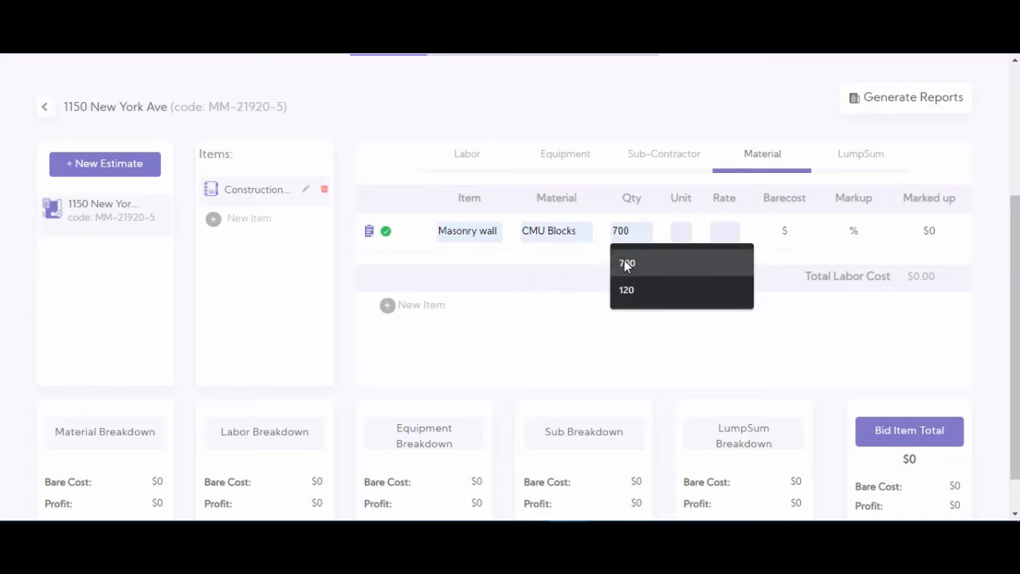
click(626, 265)
click(678, 232)
click(681, 265)
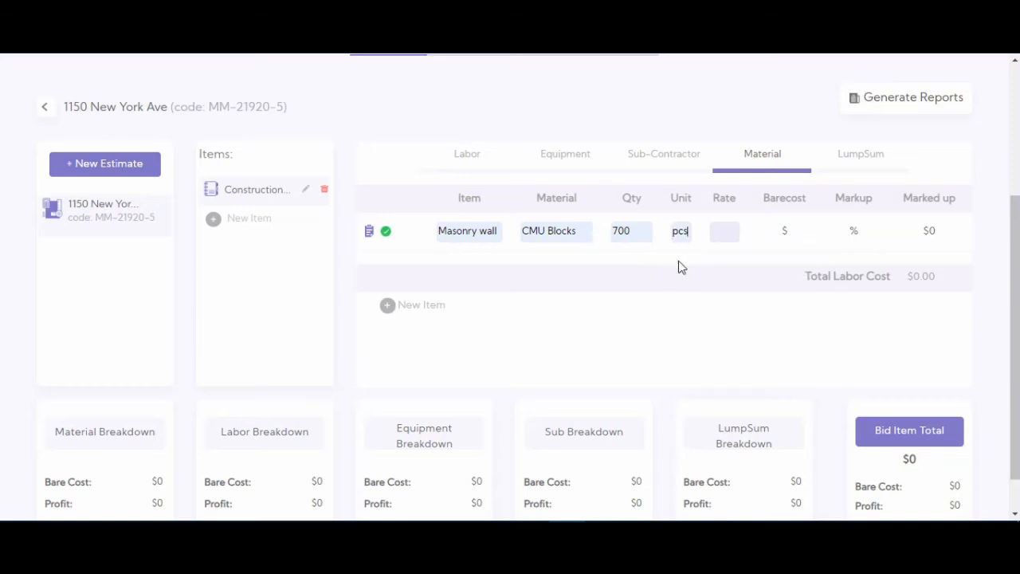
click(726, 232)
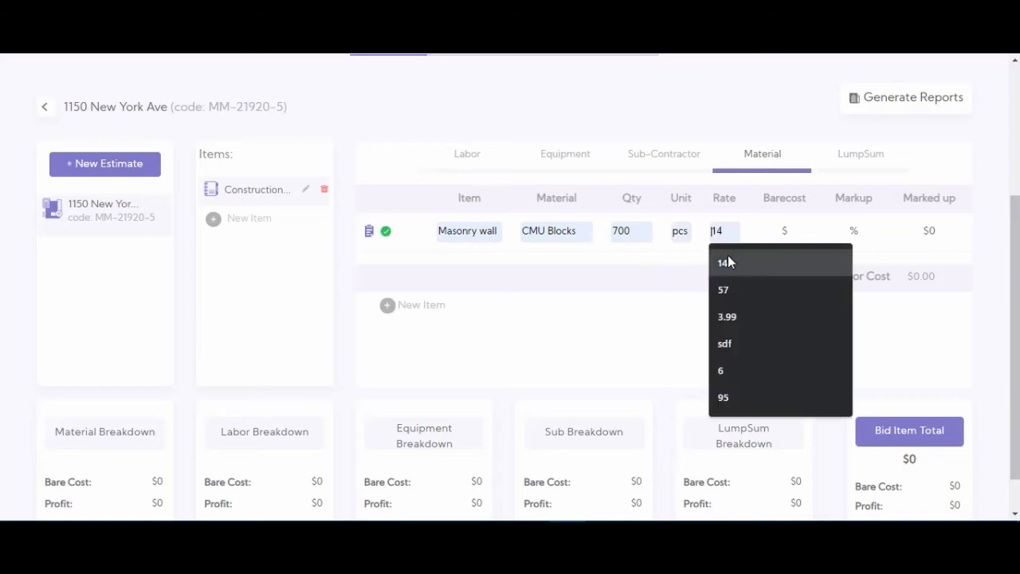
click(745, 370)
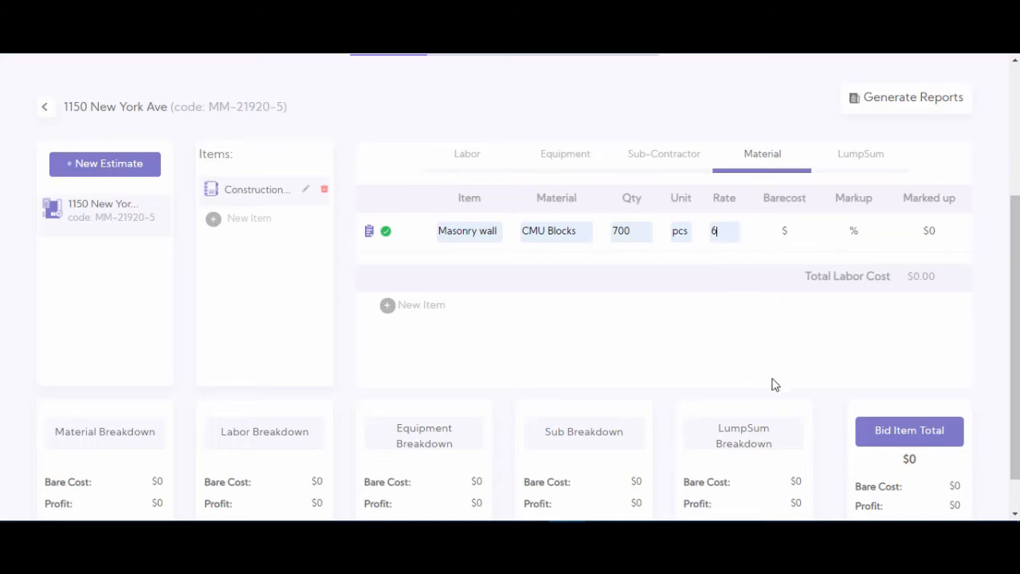
click(385, 233)
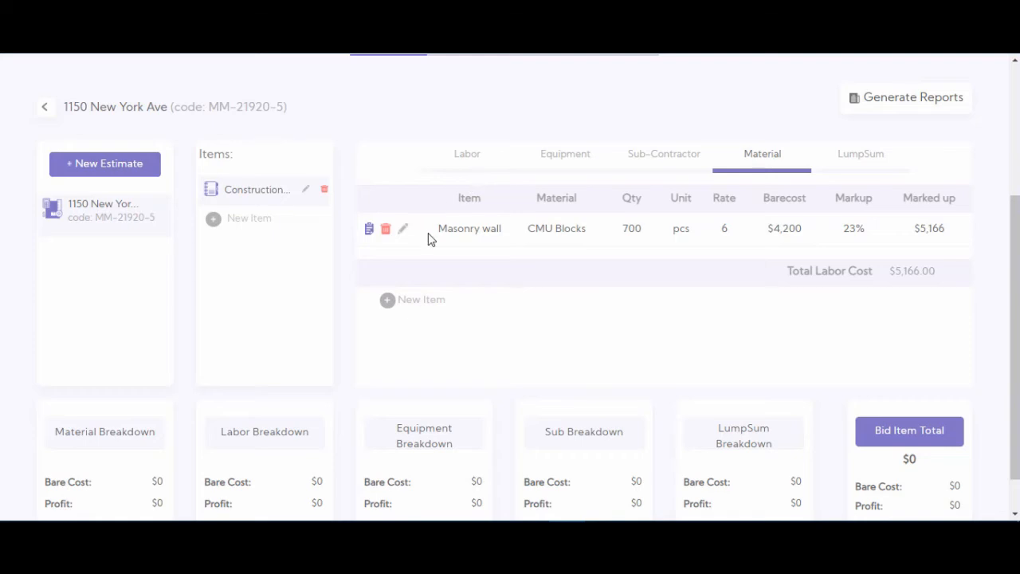
- Look at the stored proposal documents and quote documents
scroll(497, 228, up, 2)
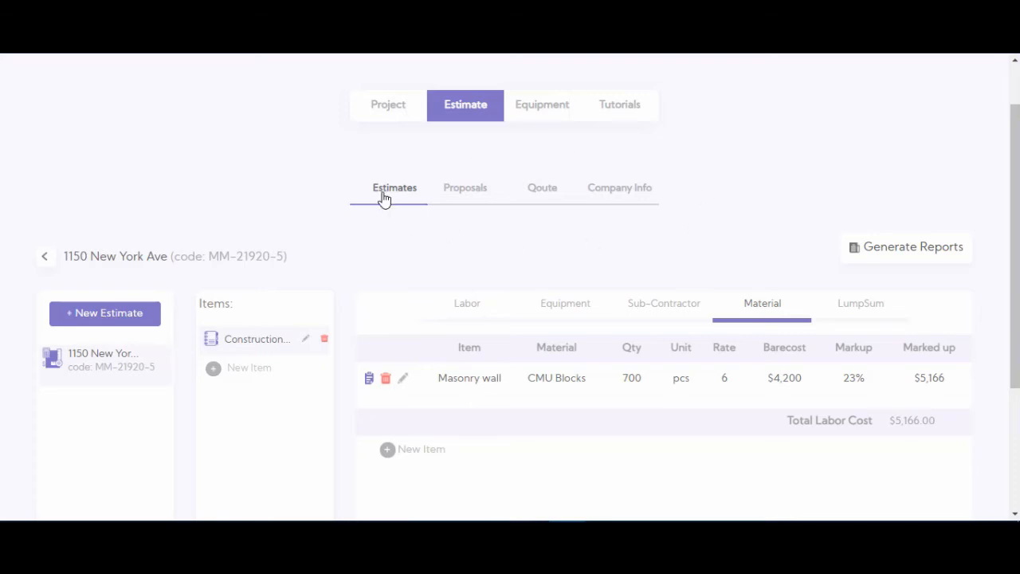
click(475, 199)
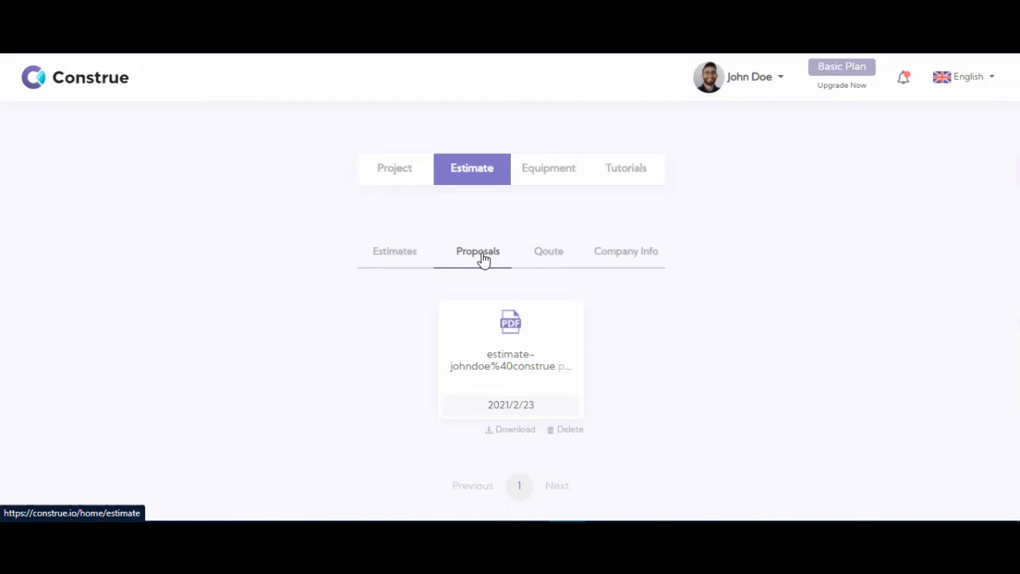
click(545, 264)
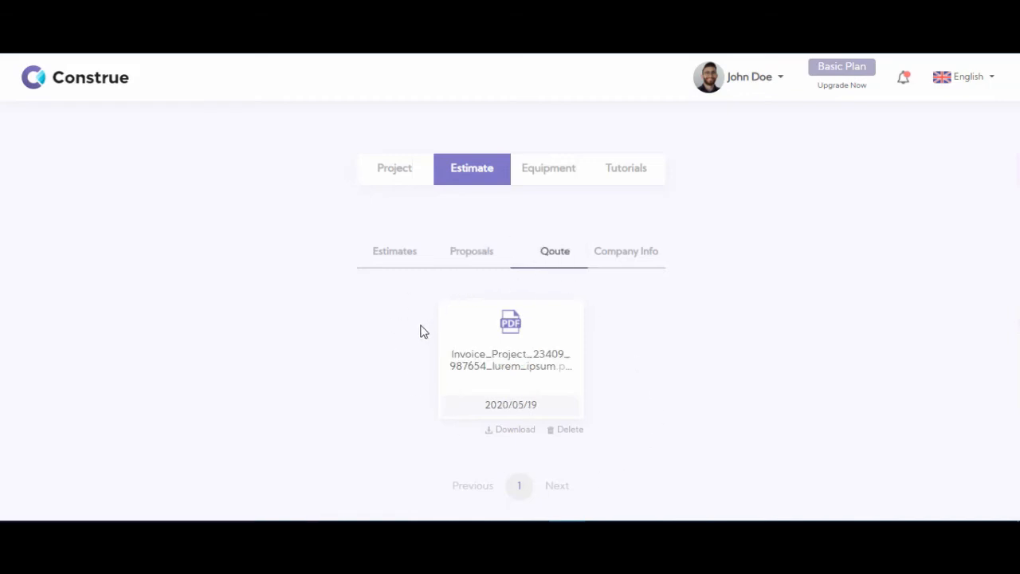
- Review the company information: name, address, phone, fax and website
click(619, 263)
scroll(713, 268, down, 1)
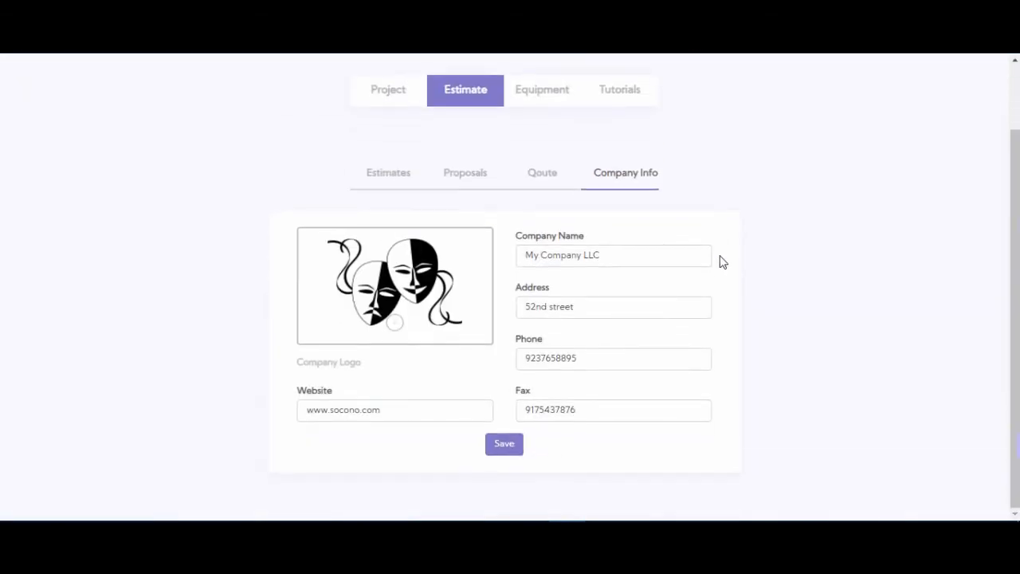
click(570, 256)
click(572, 308)
click(576, 357)
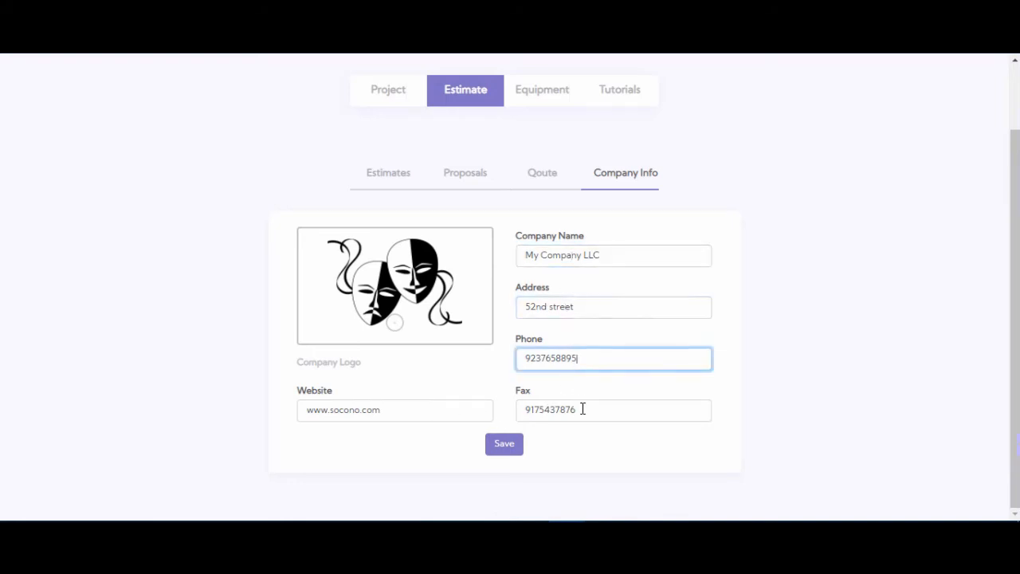
click(583, 408)
click(421, 415)
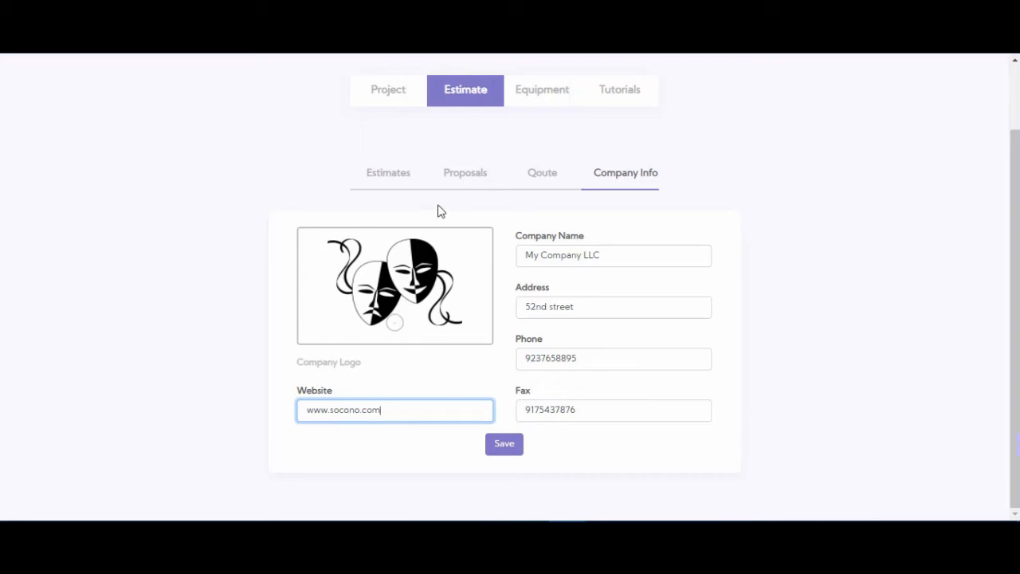
- Reopen the existing estimate, open its Proposal-Contract Form for report generation and look over the form's sections
click(407, 178)
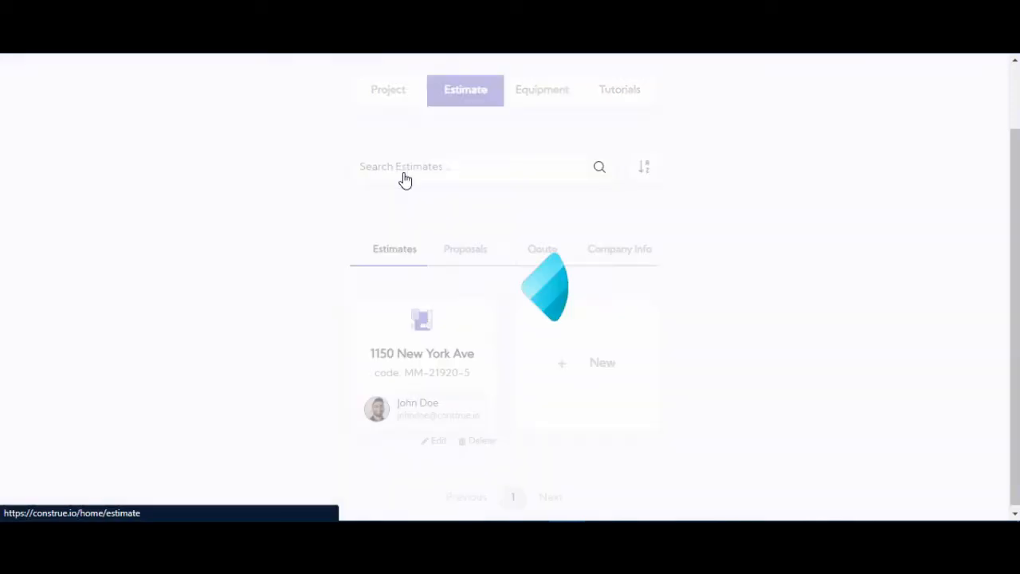
click(437, 353)
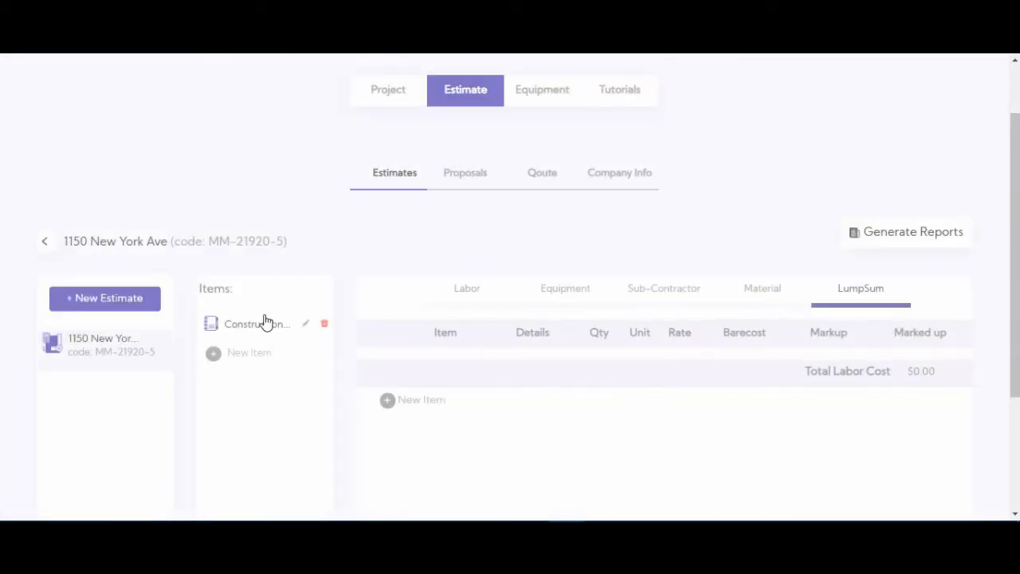
click(894, 239)
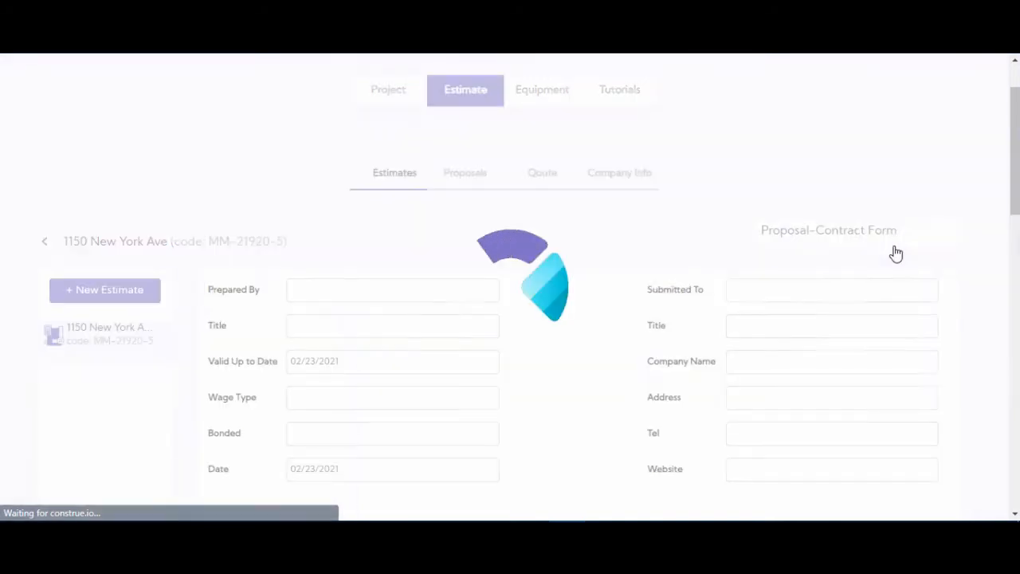
scroll(554, 257, down, 1)
scroll(553, 256, down, 1)
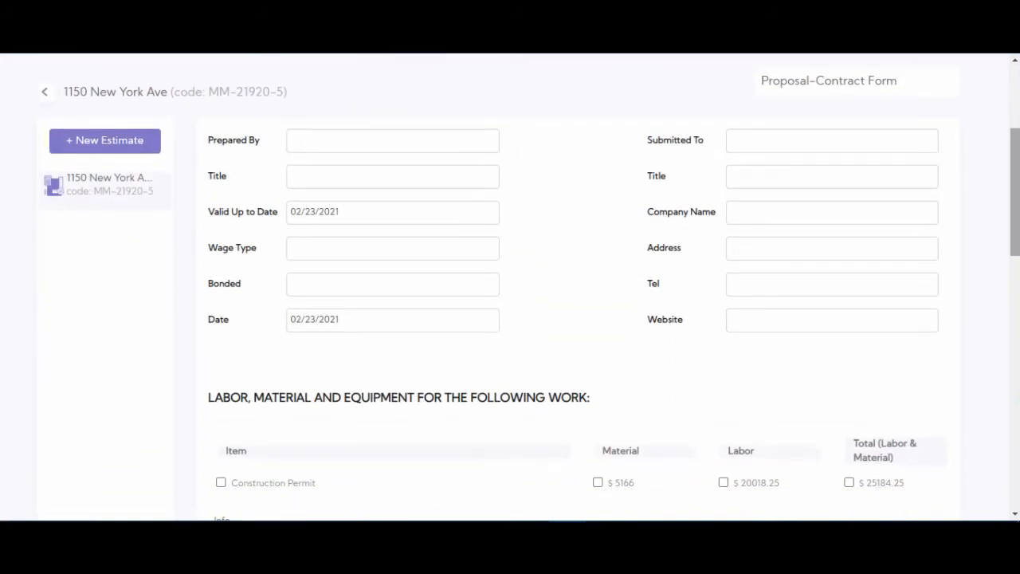
mouse_move(1016, 223)
mouse_down()
mouse_move(1016, 296)
mouse_move(1018, 206)
mouse_up()
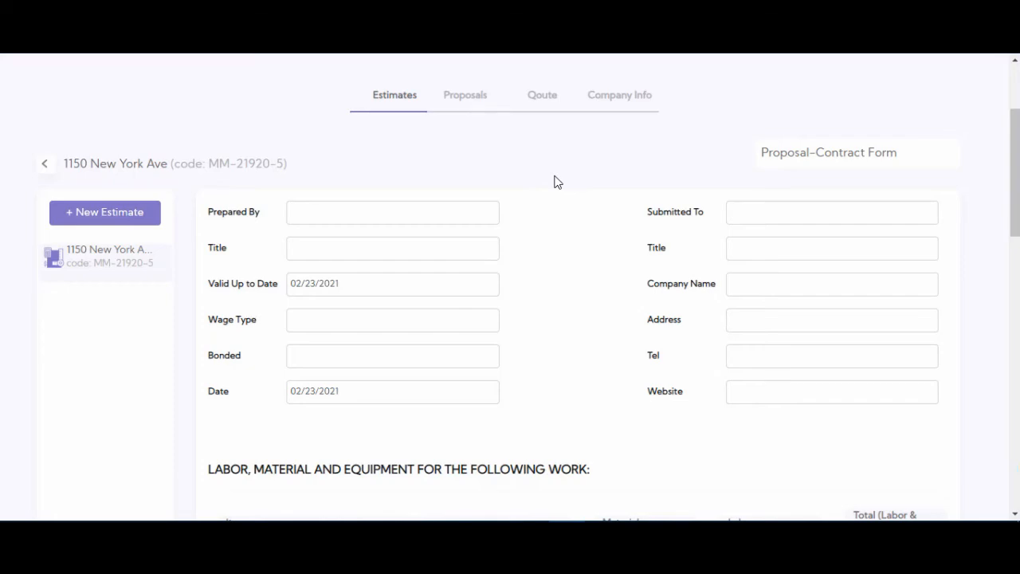
scroll(555, 252, down, 6)
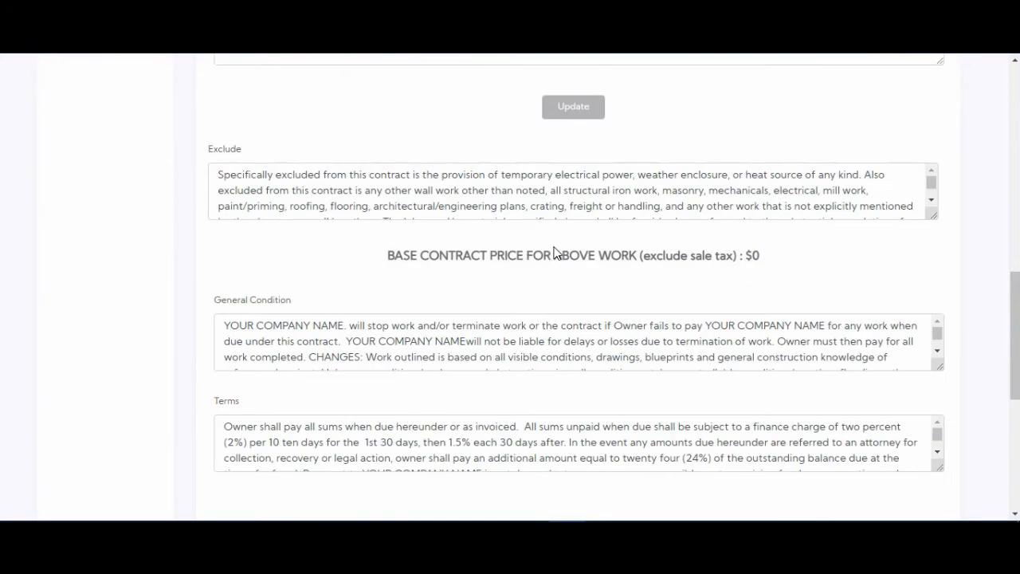
scroll(556, 252, up, 10)
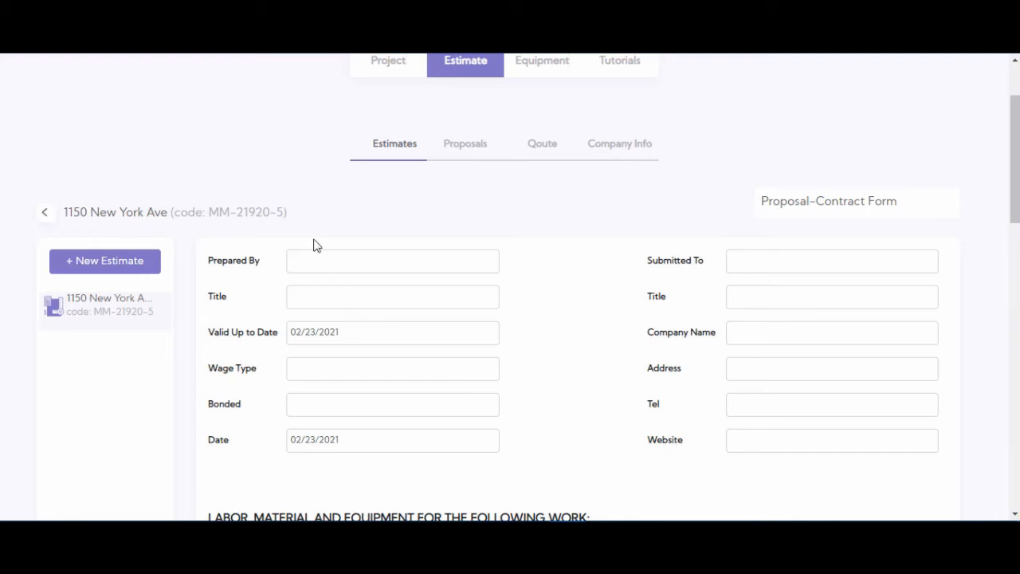
- Enter the preparer's full name, the title Project Manager, wage type Standard and "-" for Bonded in the proposal form
click(330, 262)
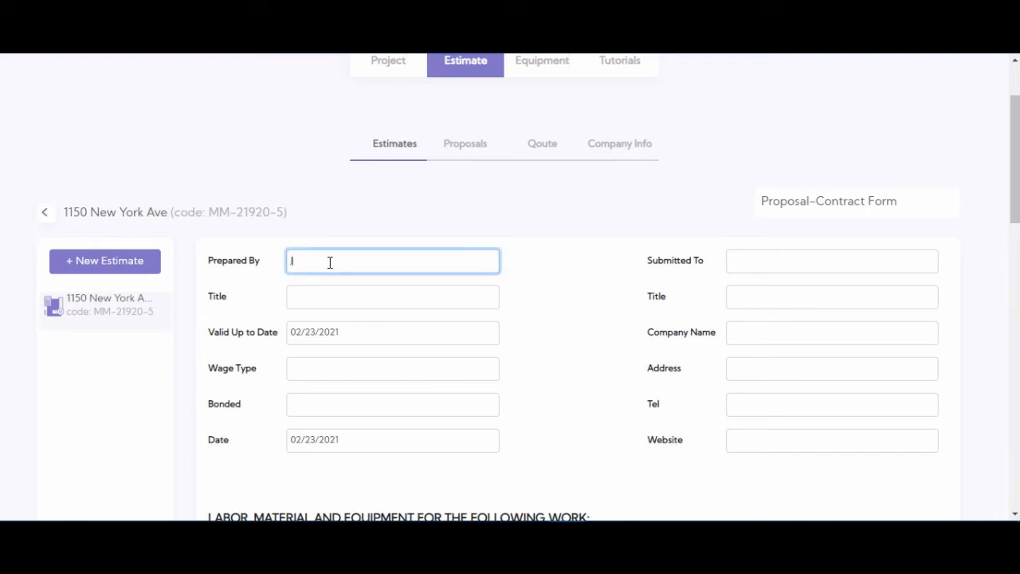
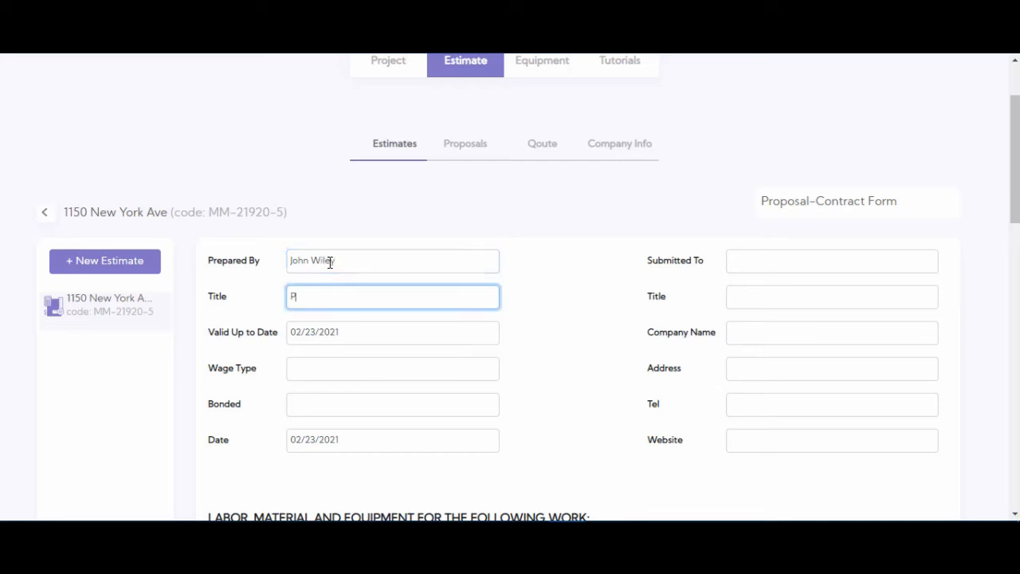
click(326, 367)
text(Standard)
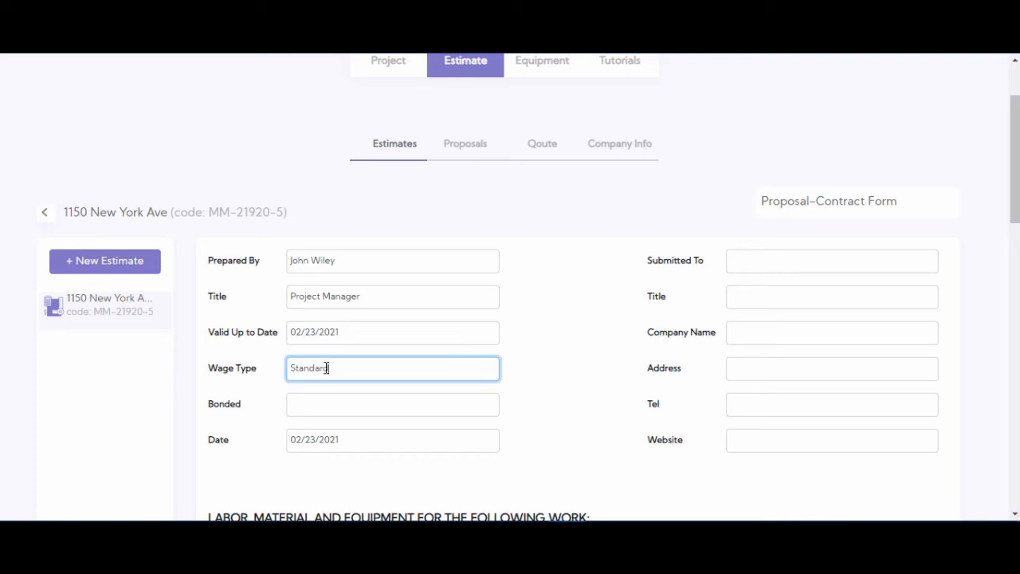
key(Tab)
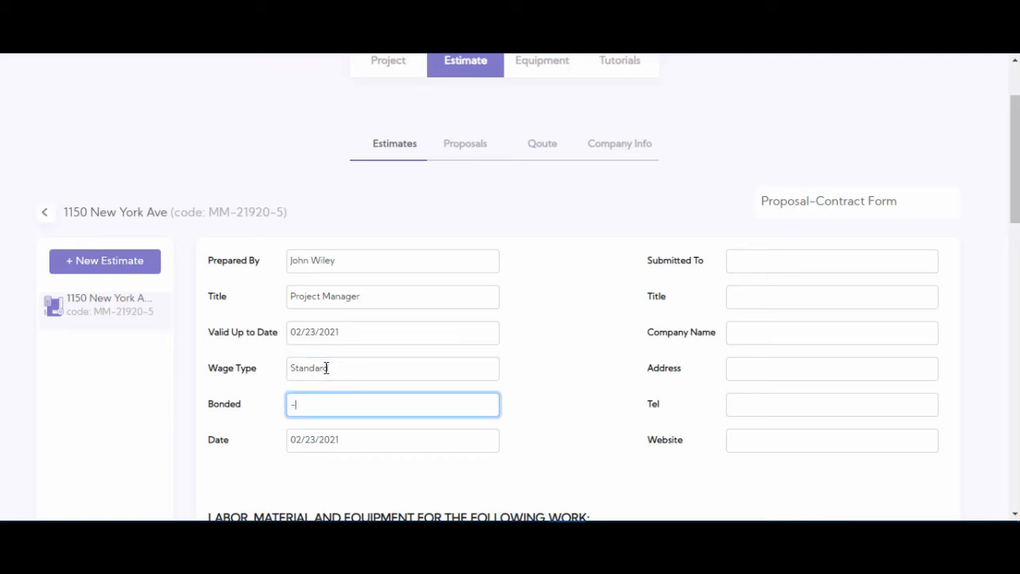
text(-)
- Enter the recipient's full name under Submitted To, with the title Project manager and the company name Company
click(834, 267)
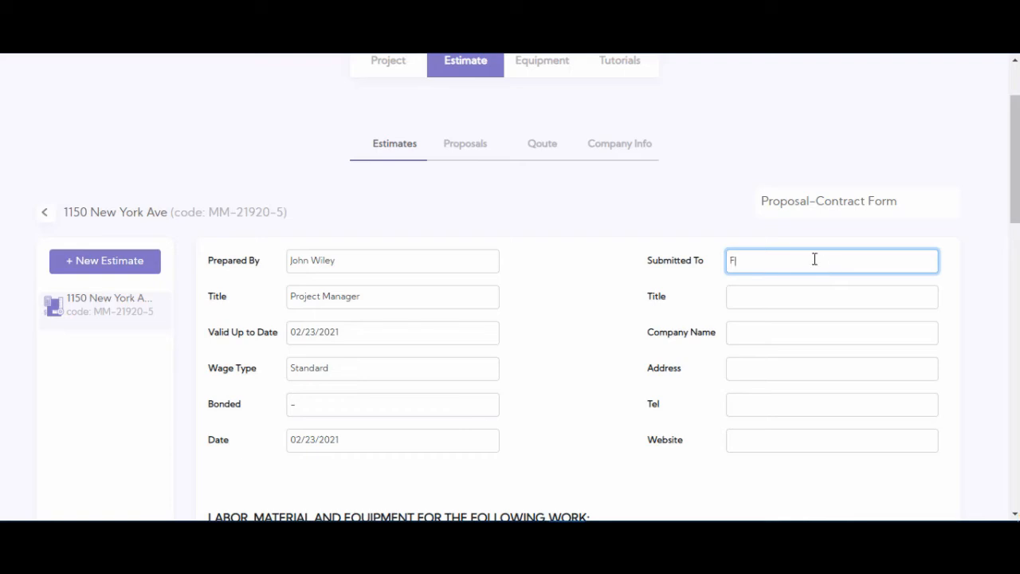
key(Tab)
text(Pro)
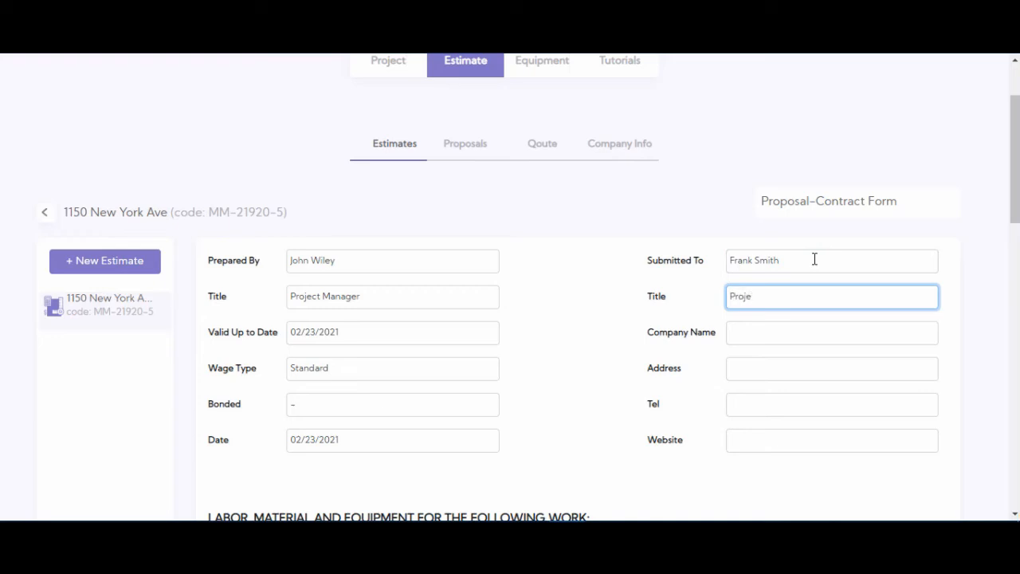
text(ject manager)
key(Tab)
text(Company)
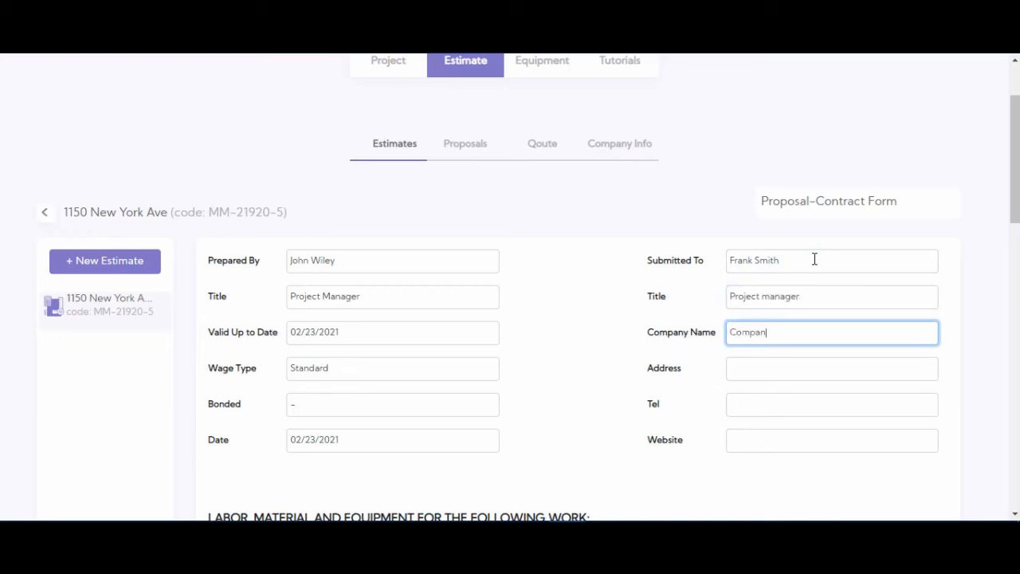
- Fill in the recipient's address, telephone number and website in the proposal form
key(Tab)
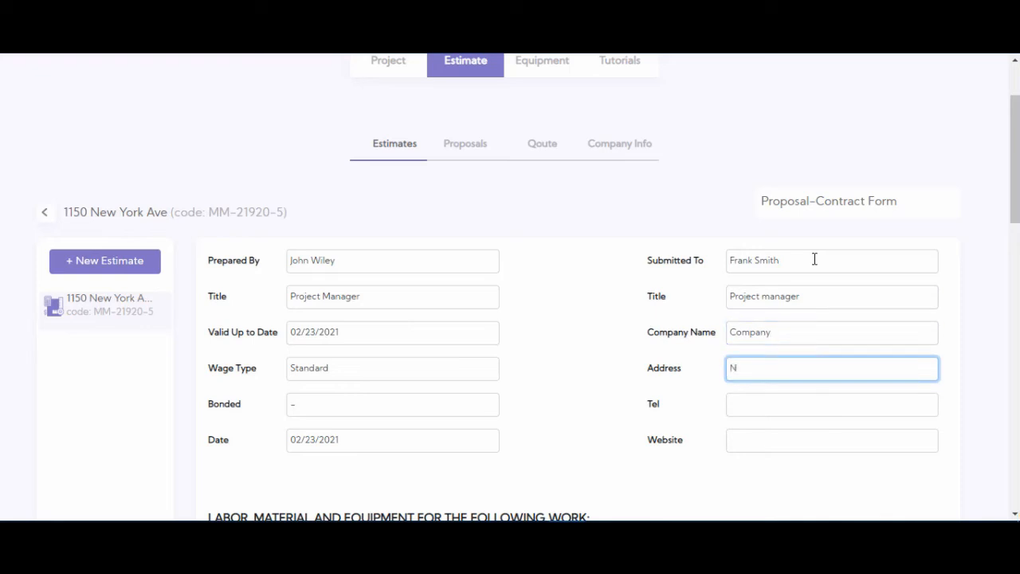
text(New York city)
key(Tab)
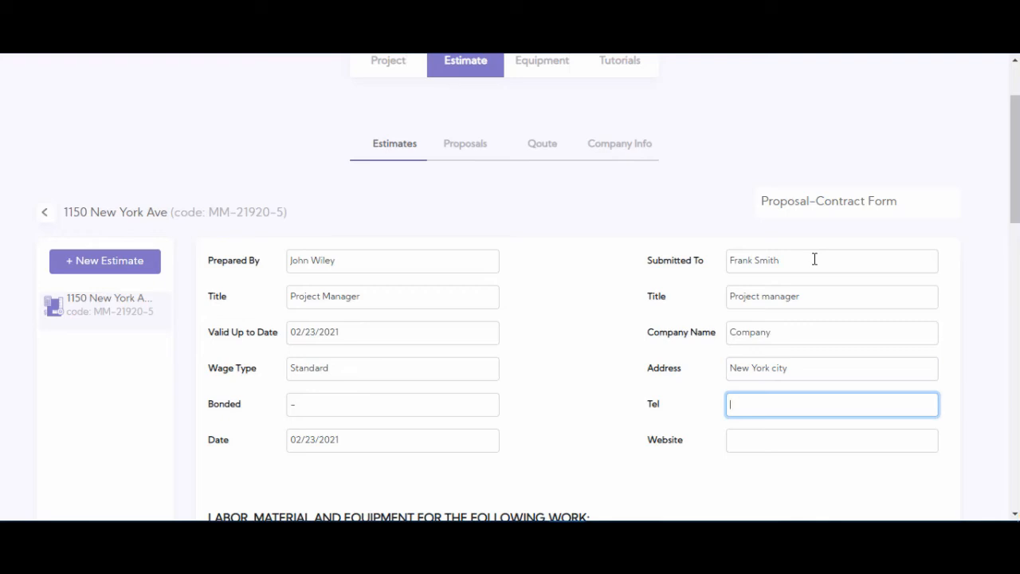
text(210-111-1111)
key(Tab)
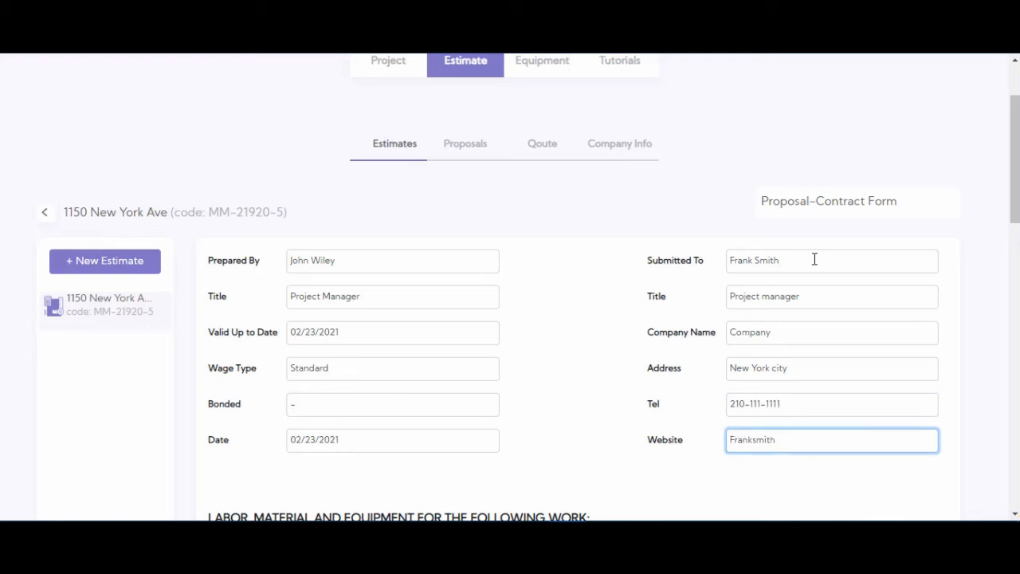
- Include the Construction Permit item in the proposal, with only its combined labor and material total selected as the price
scroll(685, 232, down, 1)
scroll(615, 219, down, 2)
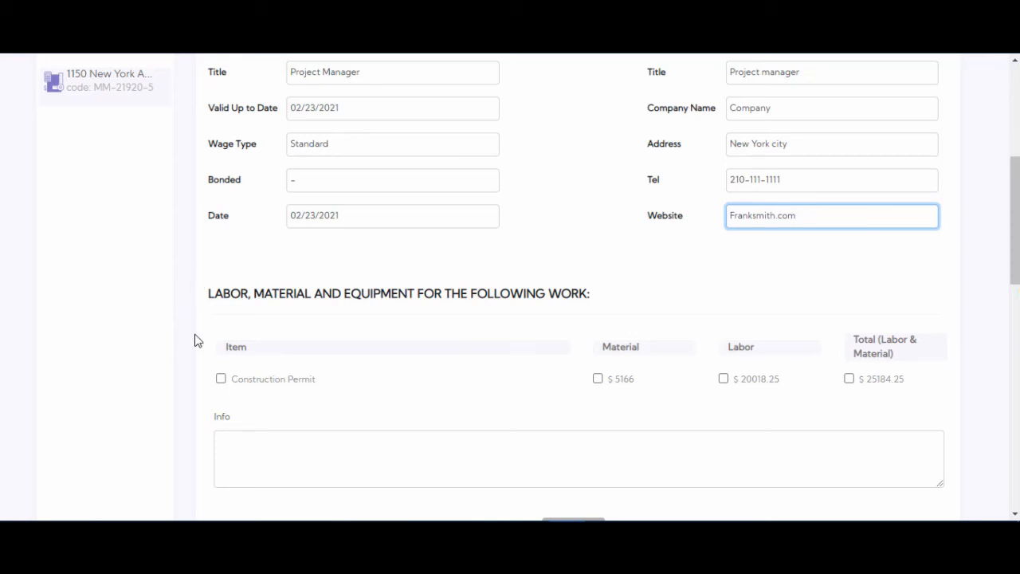
scroll(266, 340, down, 1)
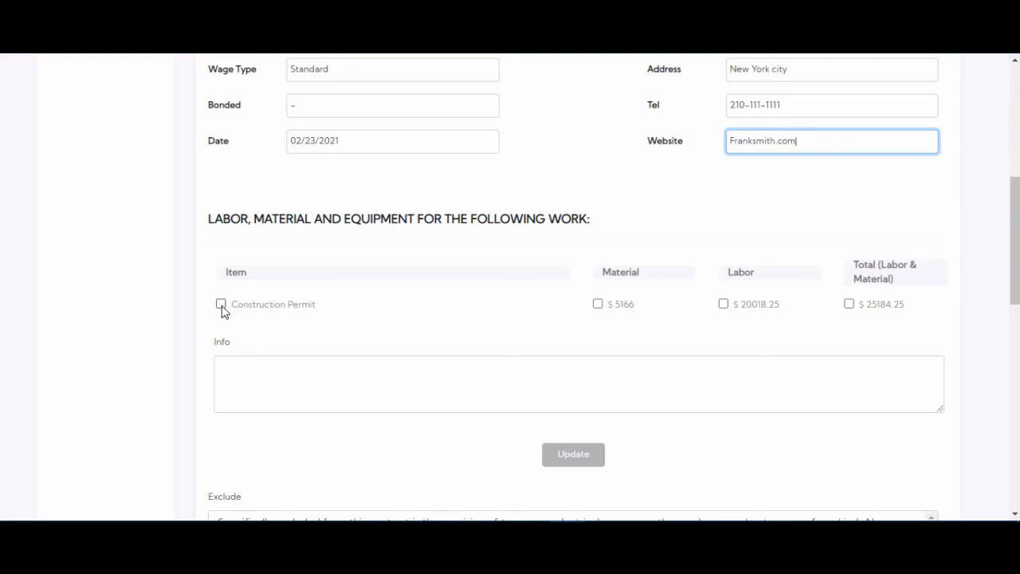
click(221, 305)
scroll(421, 303, down, 1)
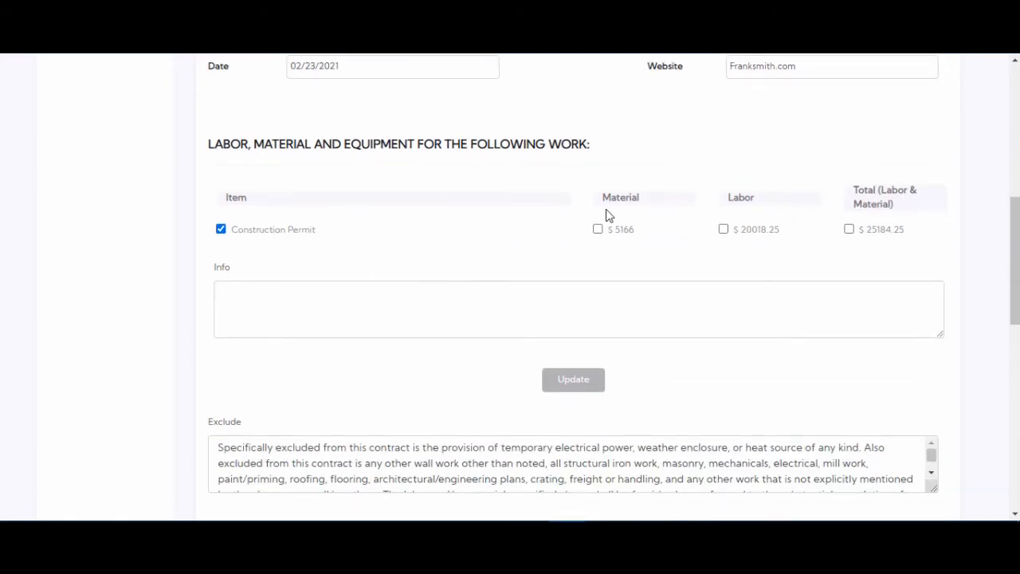
click(599, 230)
click(724, 230)
click(849, 229)
click(723, 230)
click(598, 230)
- Add the info note "Equipment not included" to the Construction Permit item and update the work section
scroll(332, 225, down, 1)
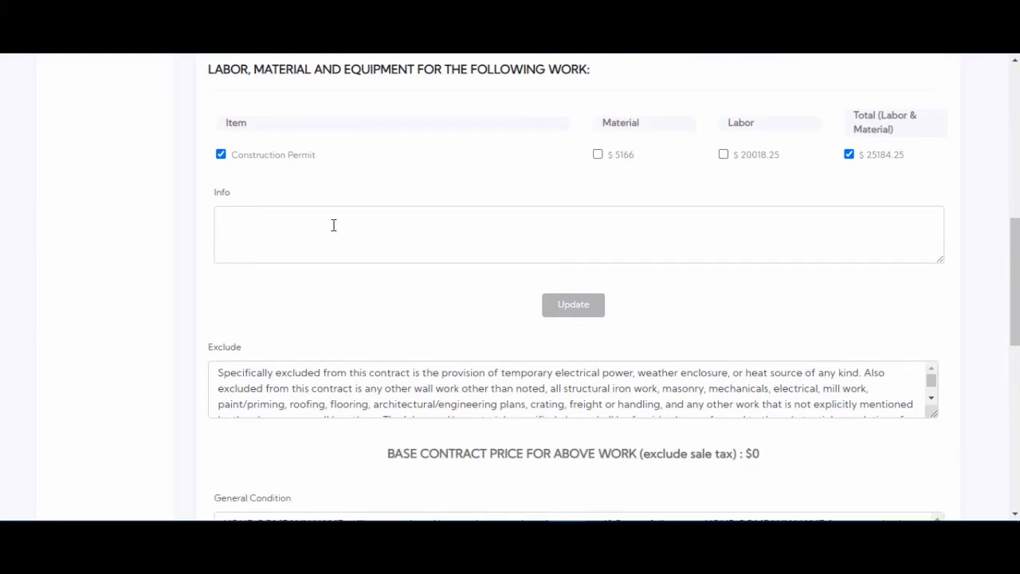
click(332, 225)
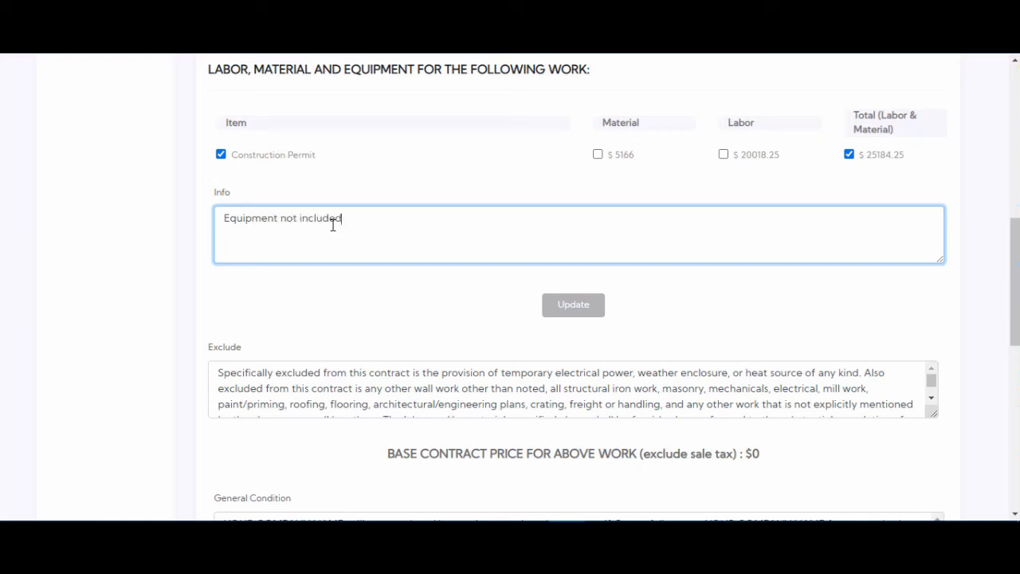
click(589, 311)
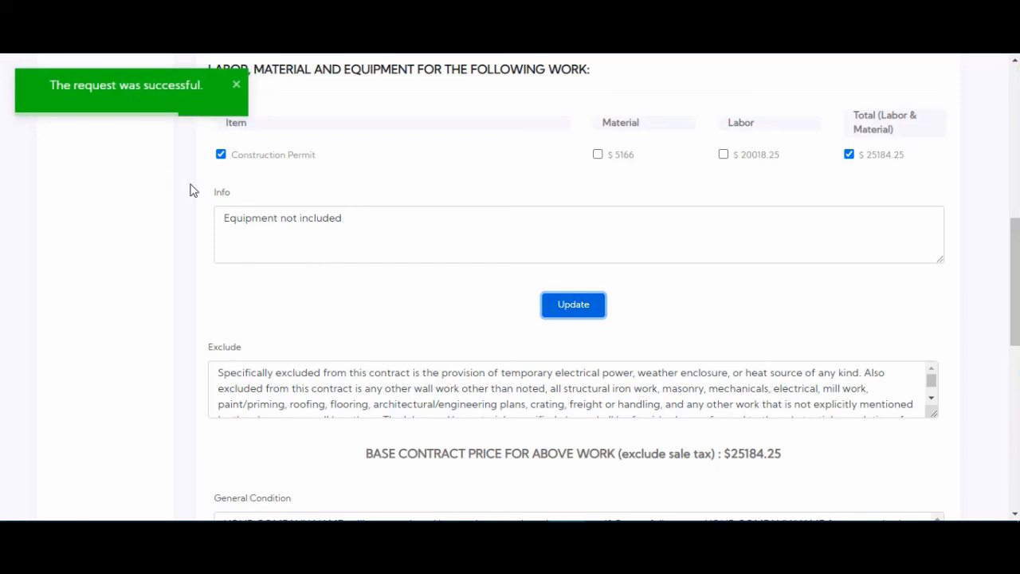
- Examine the Exclude text for YOUR COMPANY NAME placeholders, then look over the base contract price, General Condition and Terms
scroll(384, 203, down, 1)
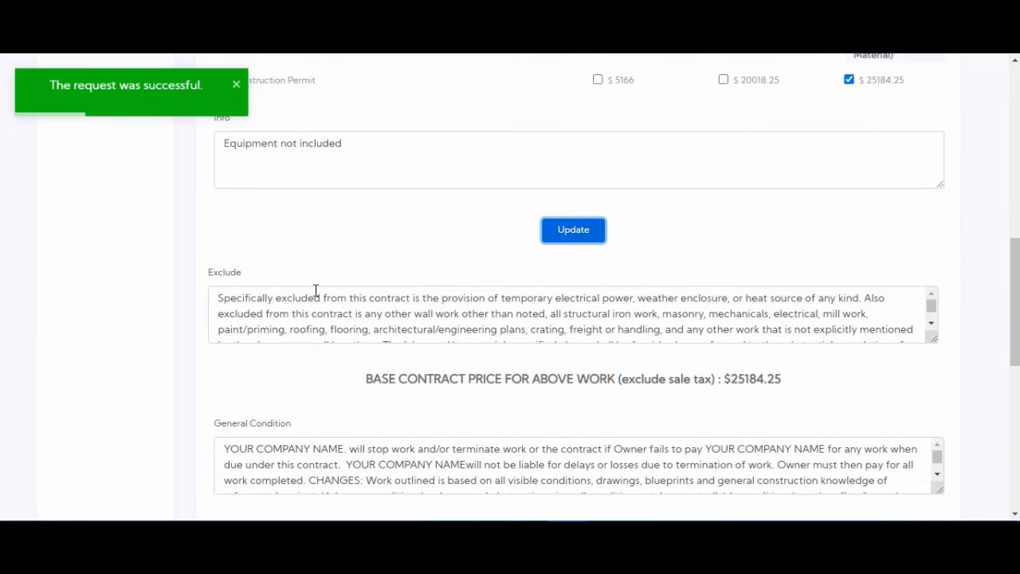
click(352, 312)
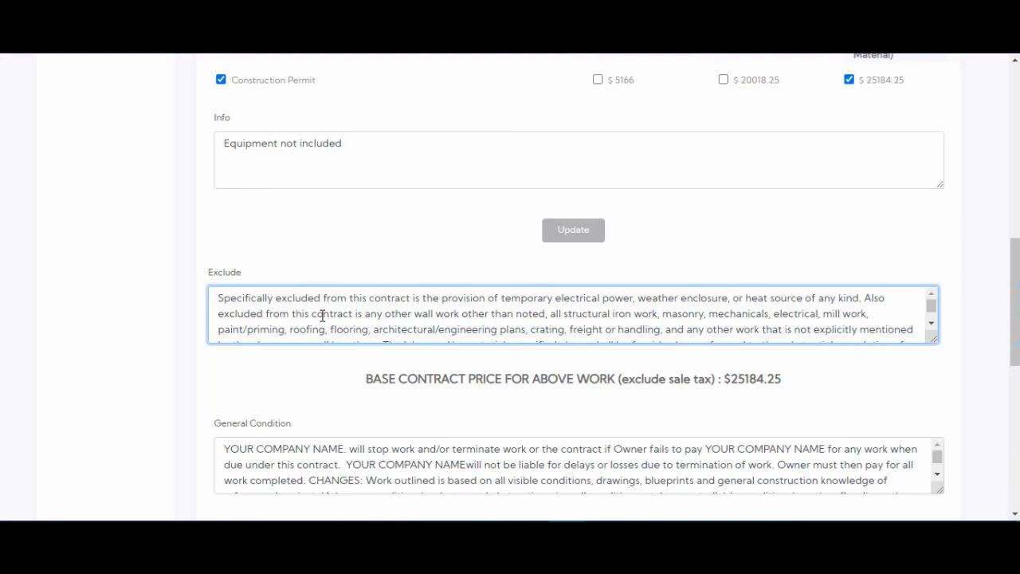
scroll(323, 315, down, 2)
scroll(188, 357, down, 1)
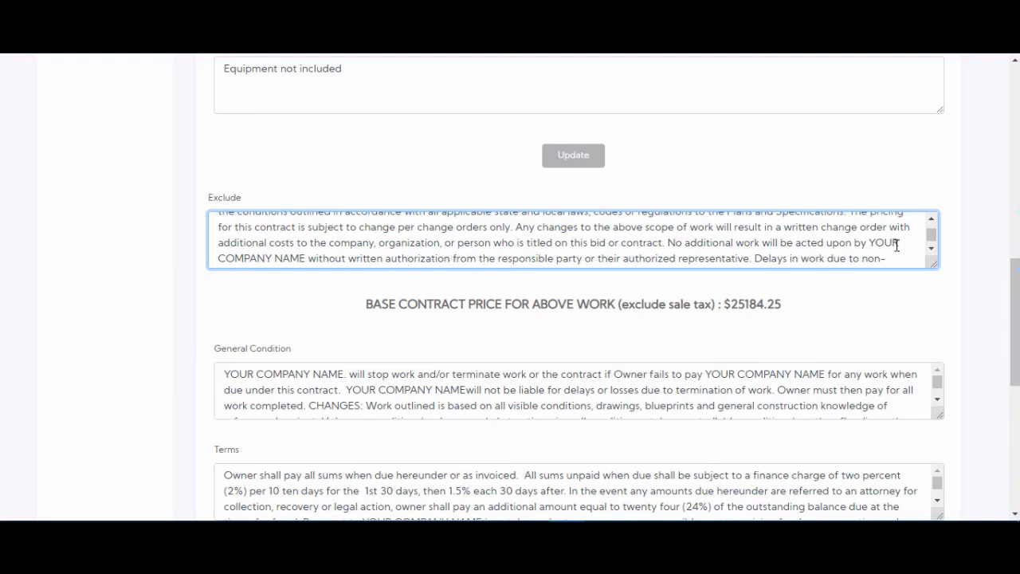
drag(869, 243, 301, 238)
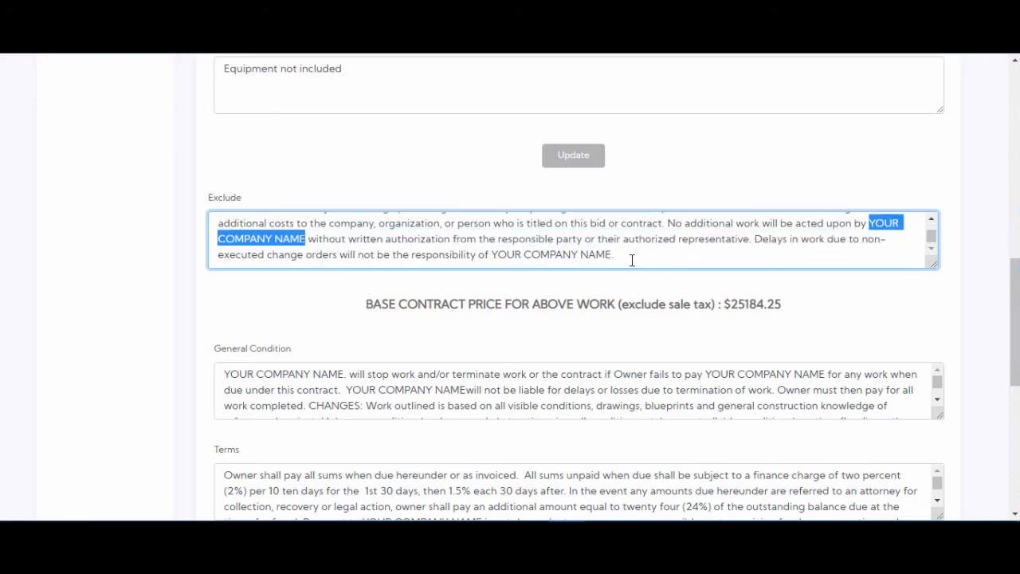
click(344, 245)
scroll(423, 303, down, 1)
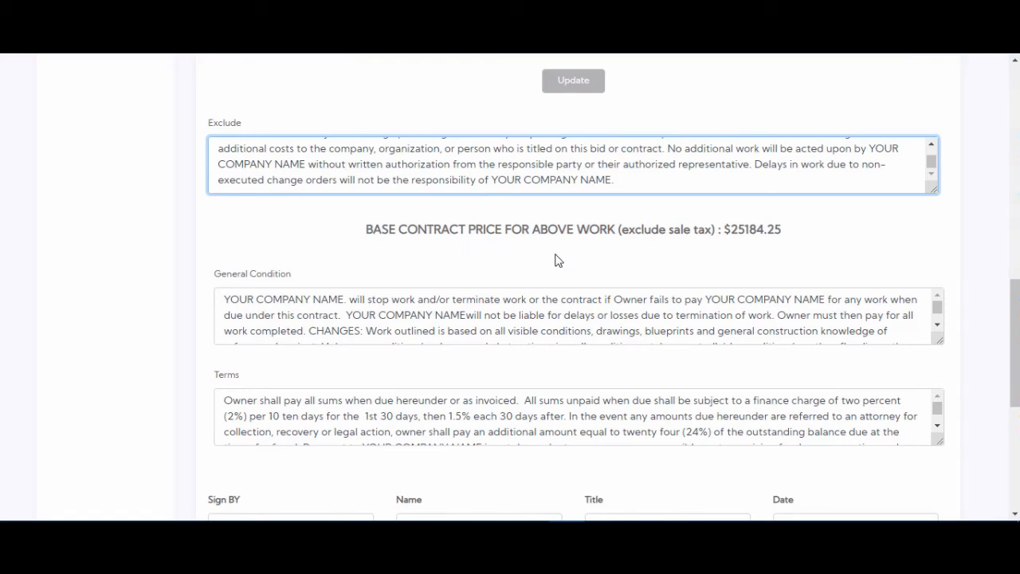
scroll(370, 212, down, 1)
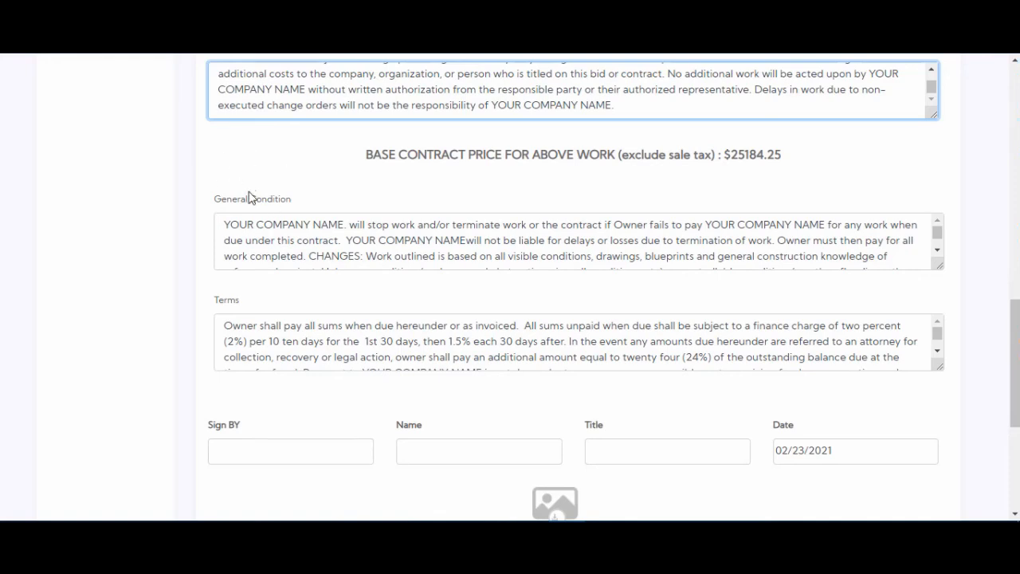
- Fill in the signature block with My company as the signing party, the signer's full name and the title Project manager
scroll(141, 281, down, 1)
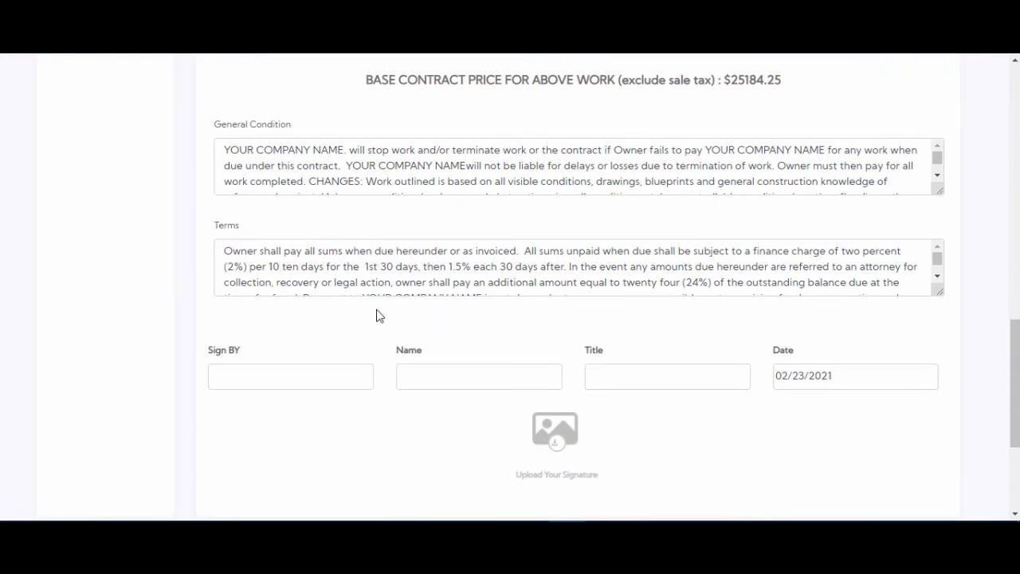
click(305, 378)
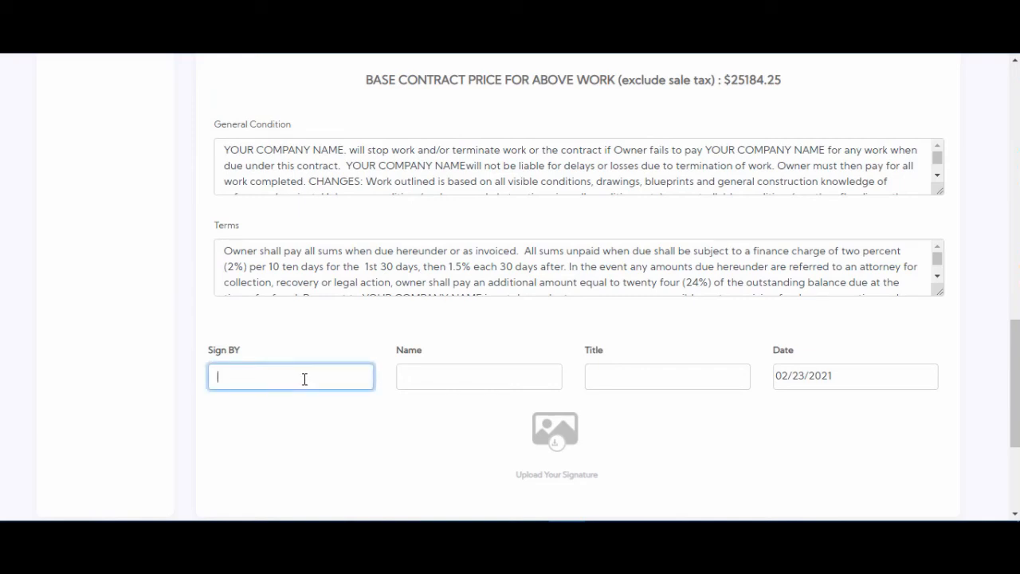
text(My company)
key(Tab)
text(John Do)
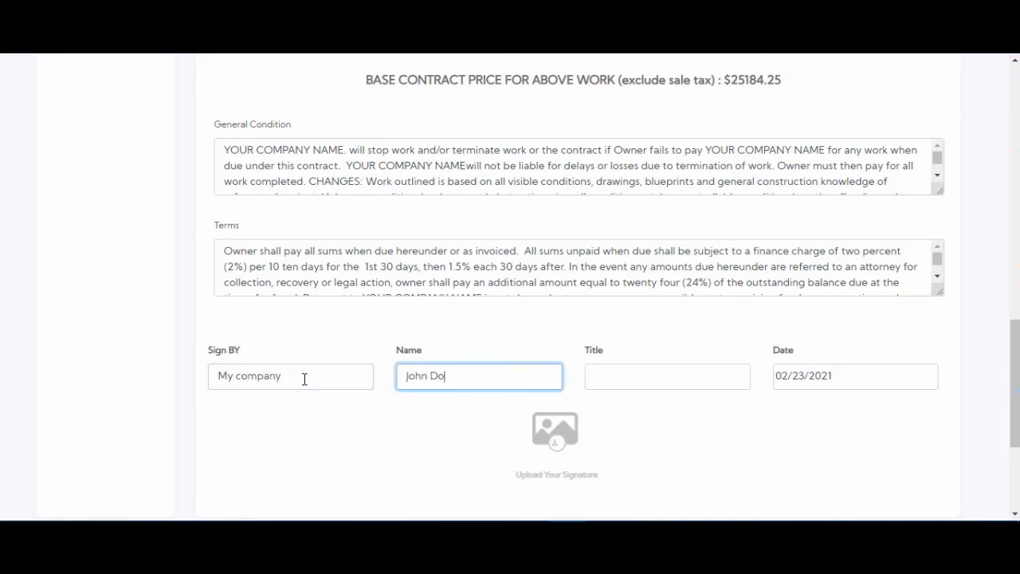
text(e)
key(Tab)
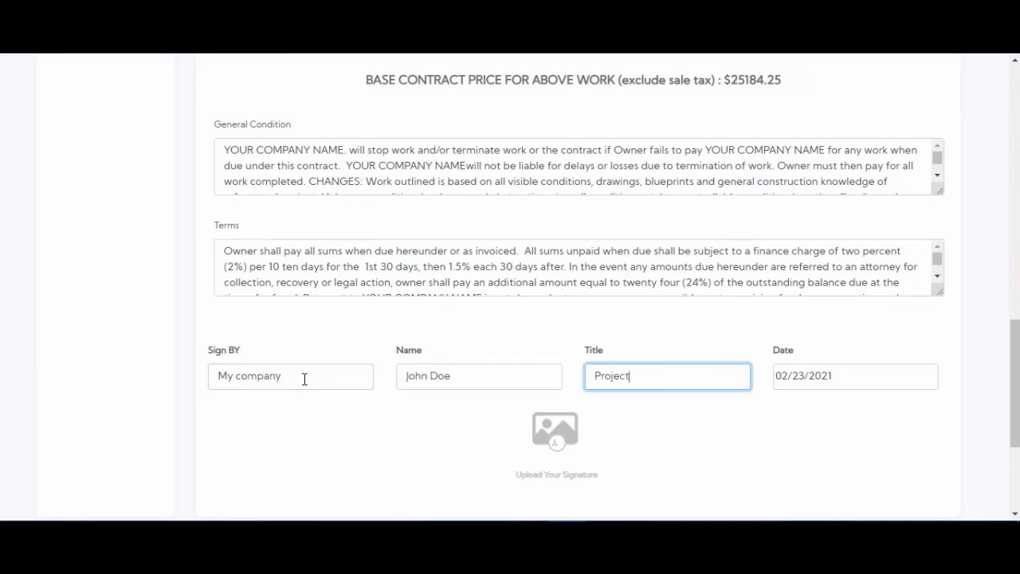
- Upload the signature image below the signature block and create the PDF of the proposal
scroll(642, 422, down, 2)
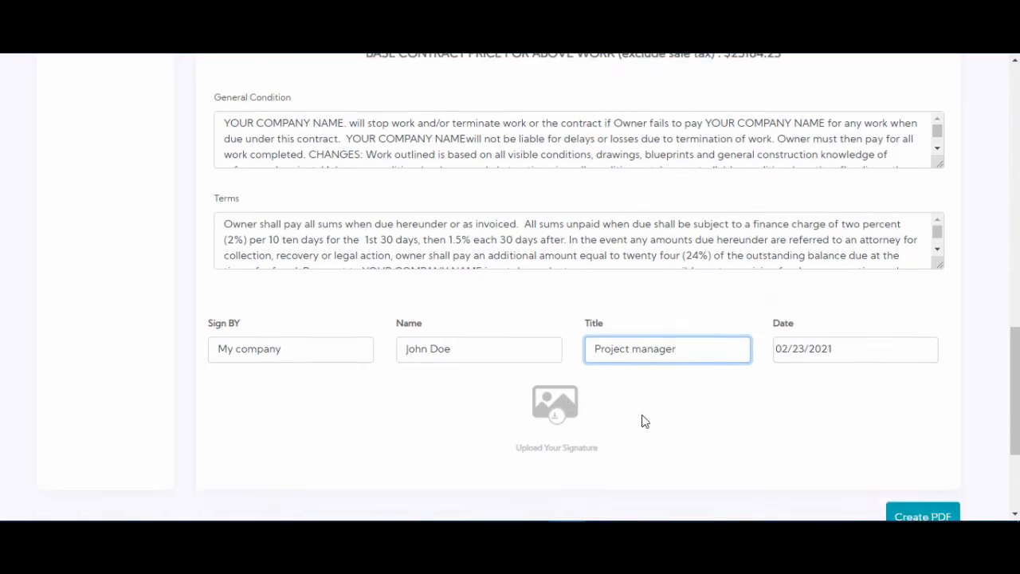
click(557, 294)
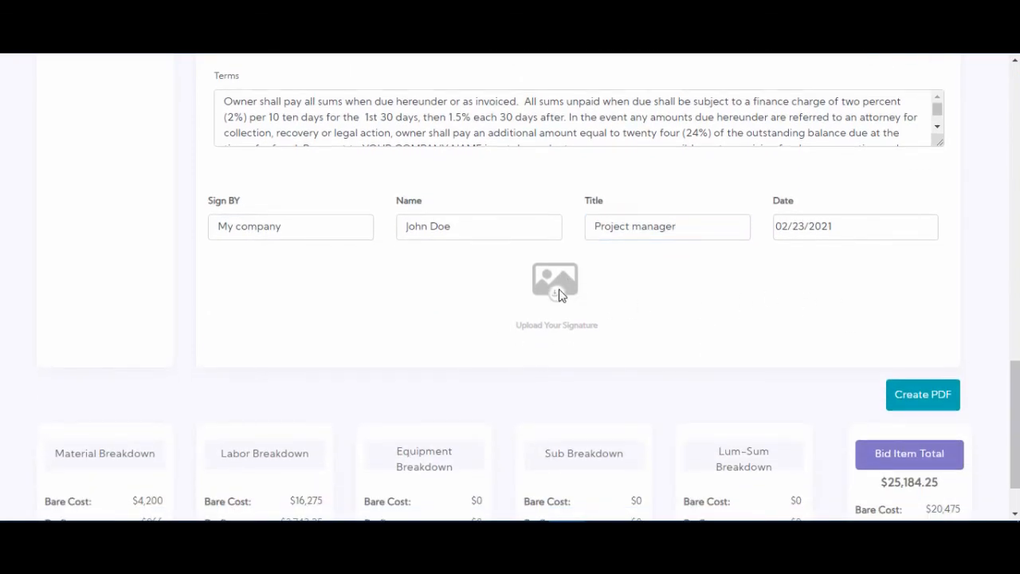
double_click(279, 205)
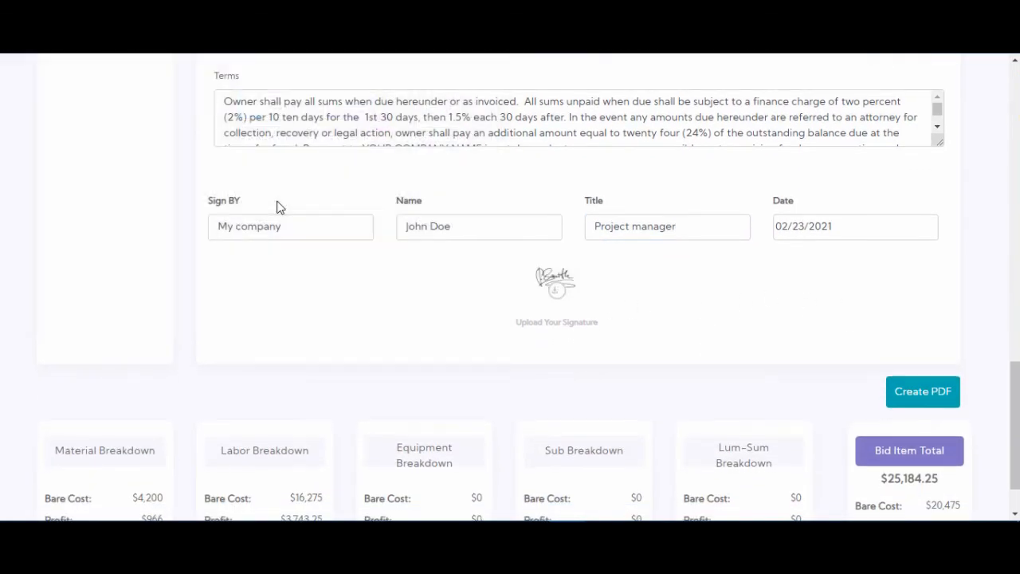
scroll(900, 322, up, 1)
click(922, 470)
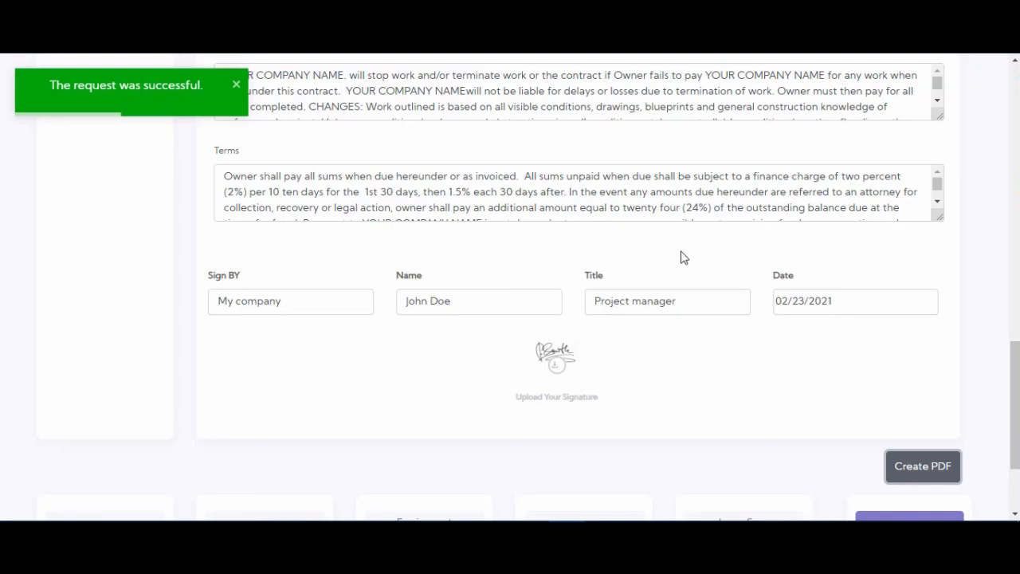
- Go to the saved proposals, download the newly created proposal PDF and open it
scroll(680, 257, up, 2)
scroll(681, 257, up, 8)
scroll(599, 231, up, 4)
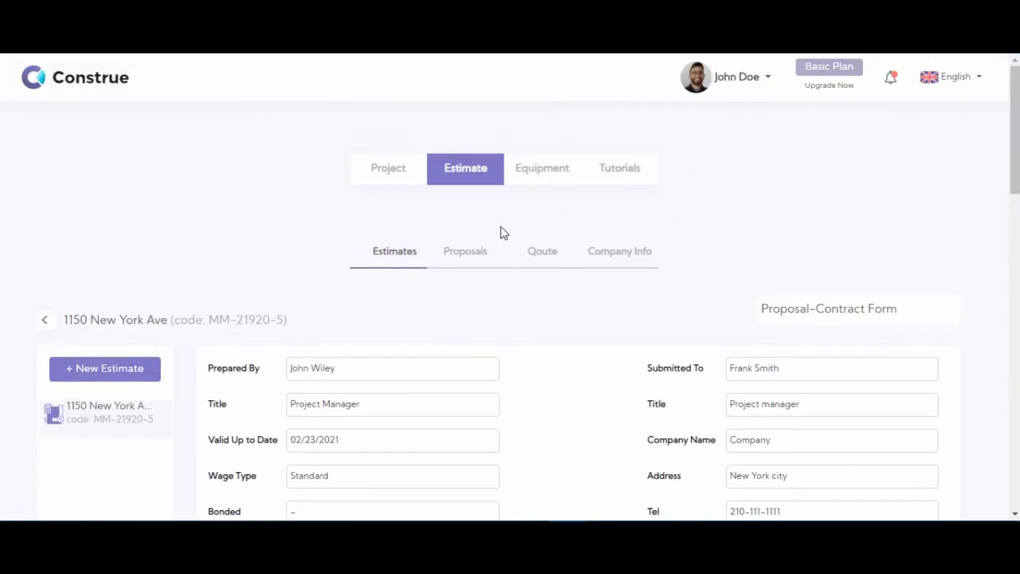
click(465, 253)
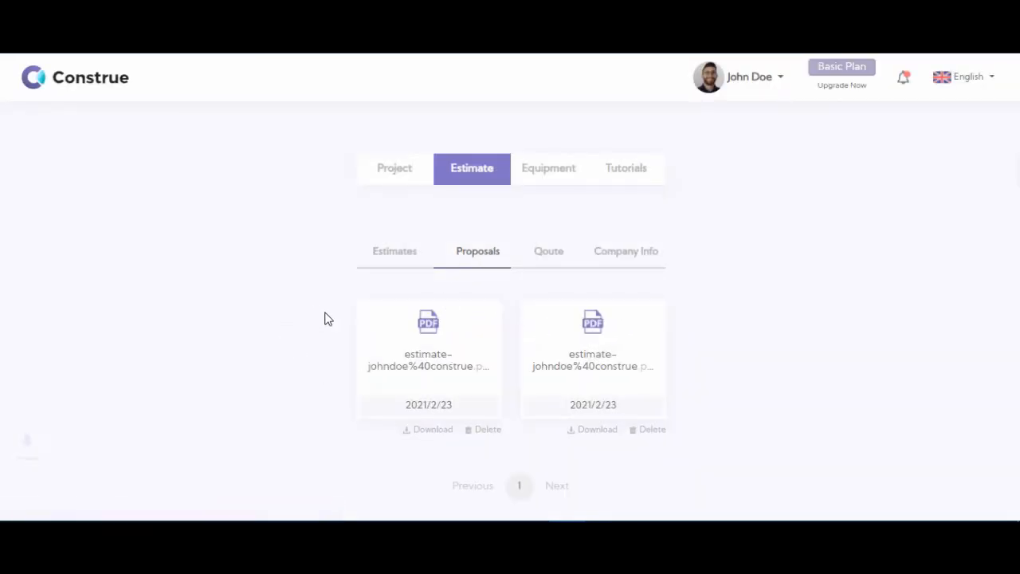
click(94, 491)
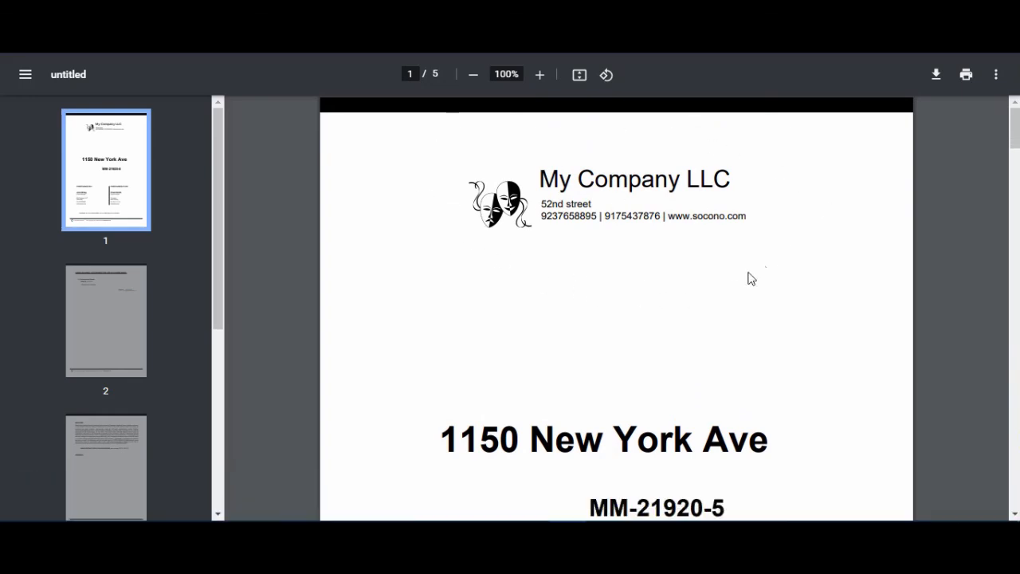
- Review the proposal PDF's cover page, work item, exclusions, base contract price, terms and signature block
scroll(531, 271, down, 3)
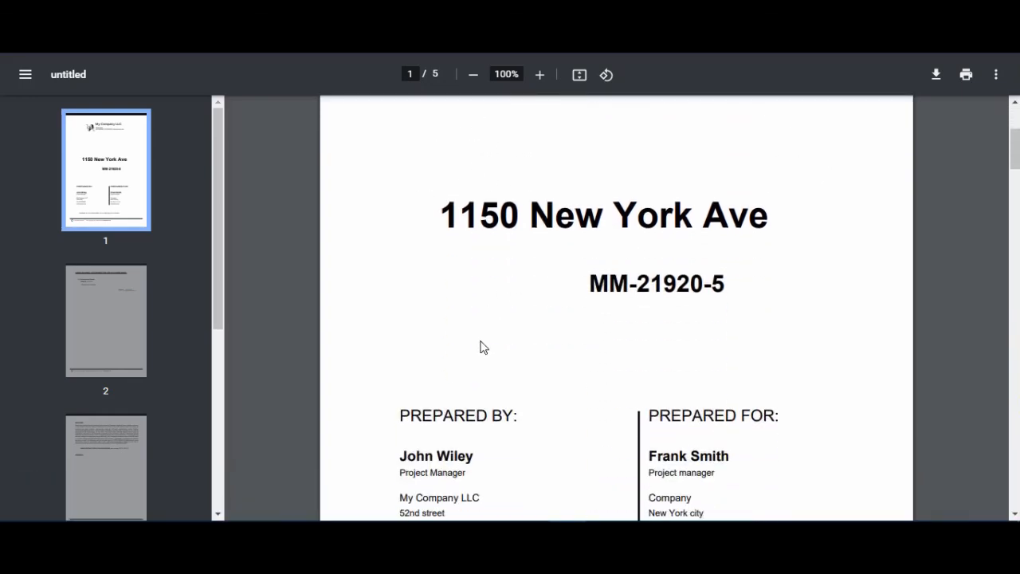
scroll(481, 346, down, 2)
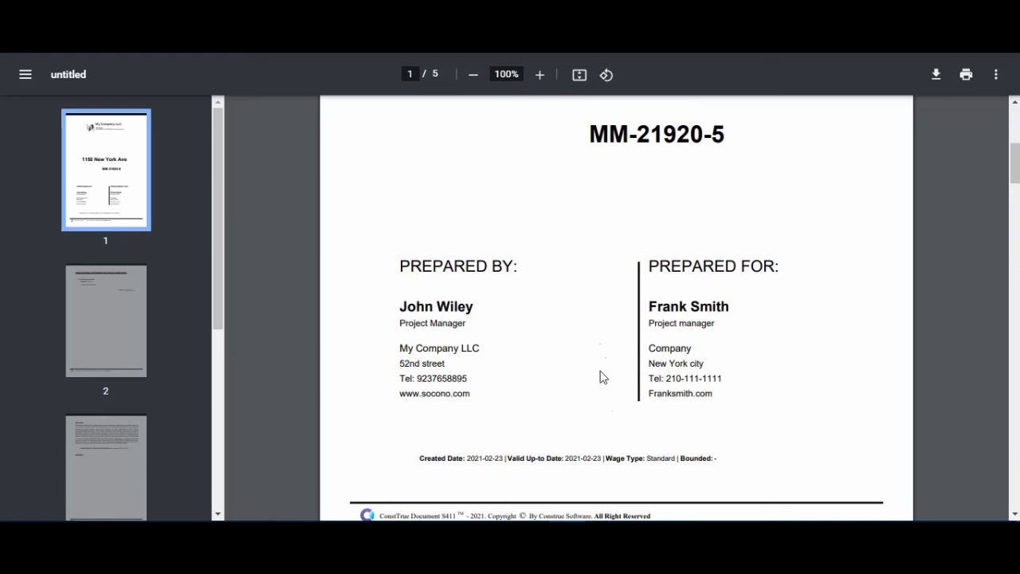
scroll(620, 283, down, 5)
scroll(620, 283, down, 1)
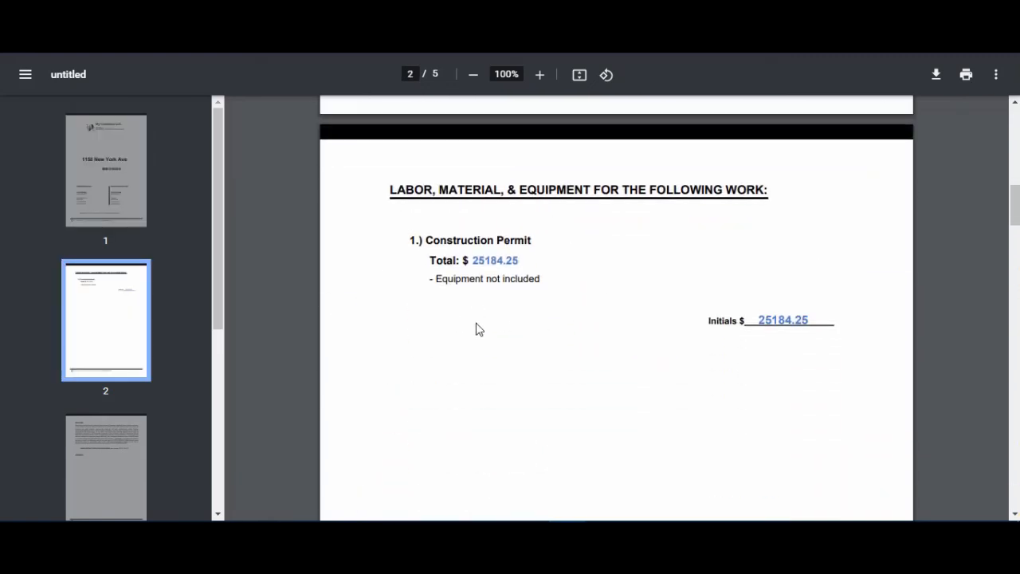
scroll(671, 341, down, 1)
scroll(665, 339, down, 10)
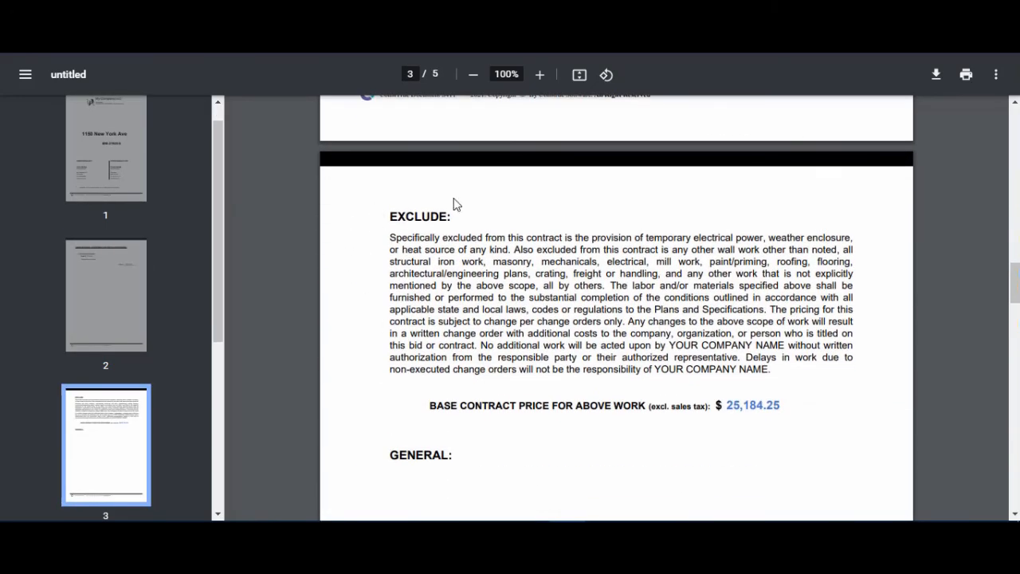
scroll(464, 271, down, 2)
scroll(443, 293, down, 8)
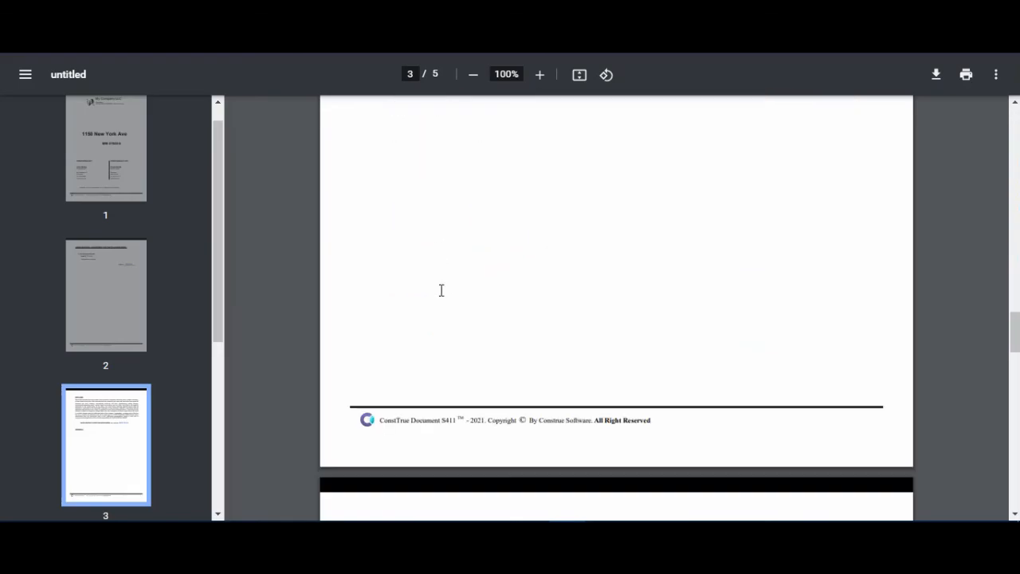
scroll(443, 297, down, 9)
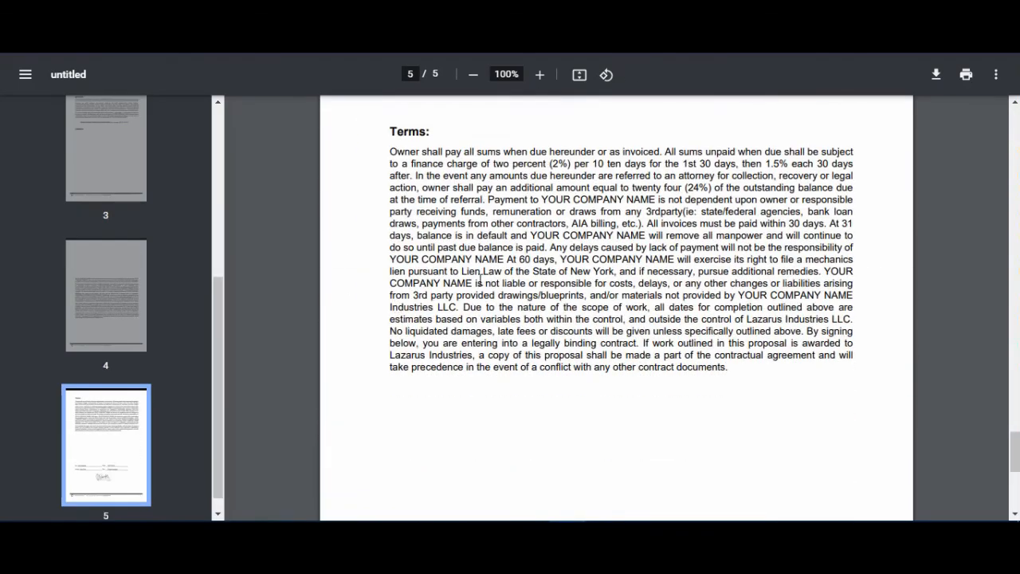
drag(1015, 452, 1014, 299)
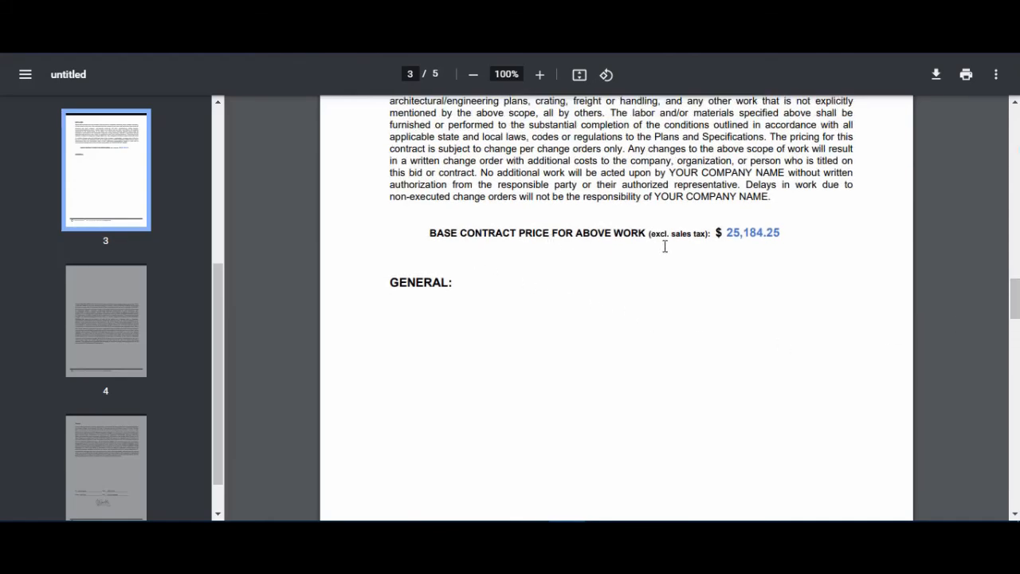
drag(1017, 311, 1014, 497)
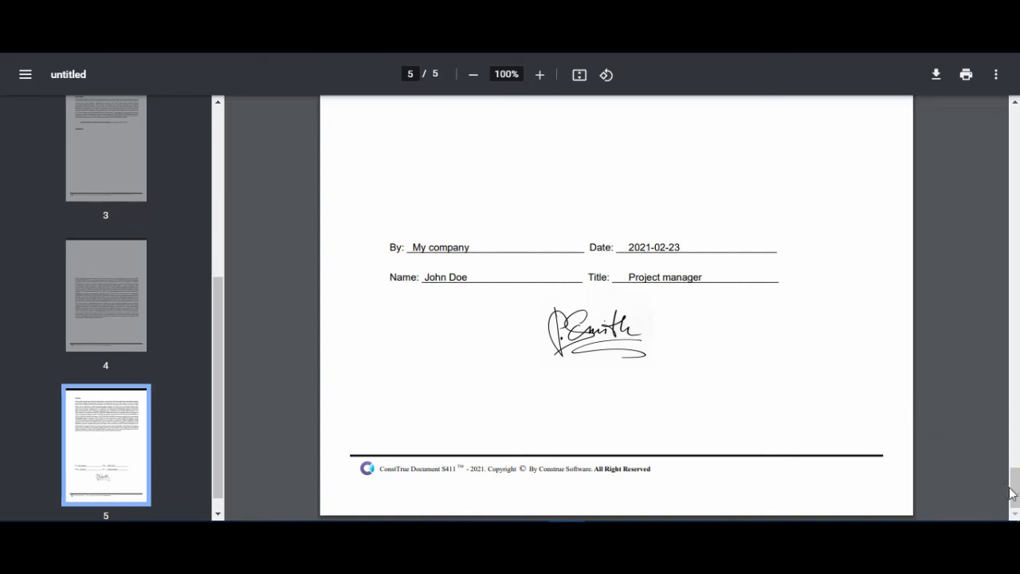
drag(1012, 487, 1013, 327)
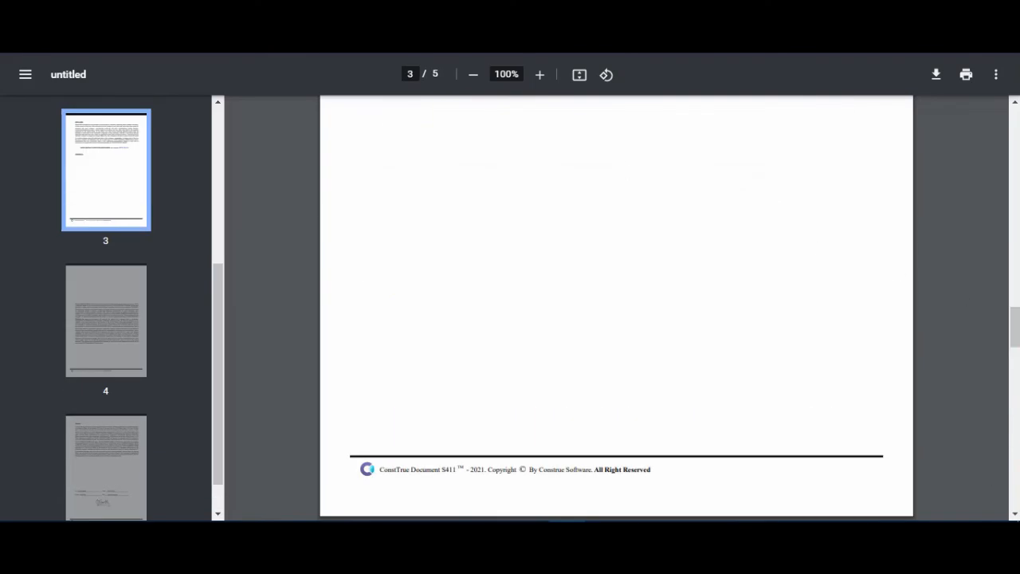